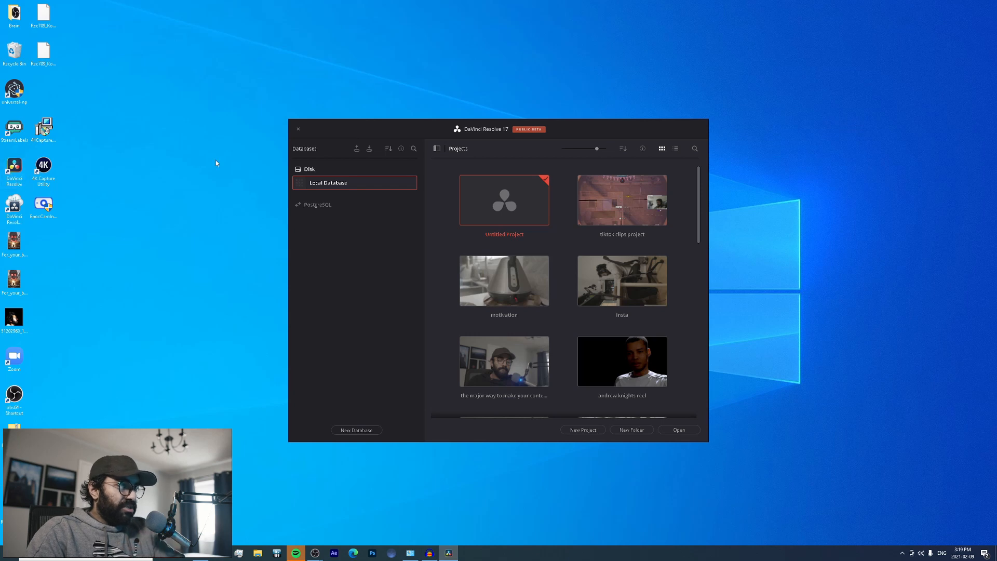
Step: Open the untitled project and browse to the OBS Captures folder on STORAGE (D:) for a media import
double_click(532, 224)
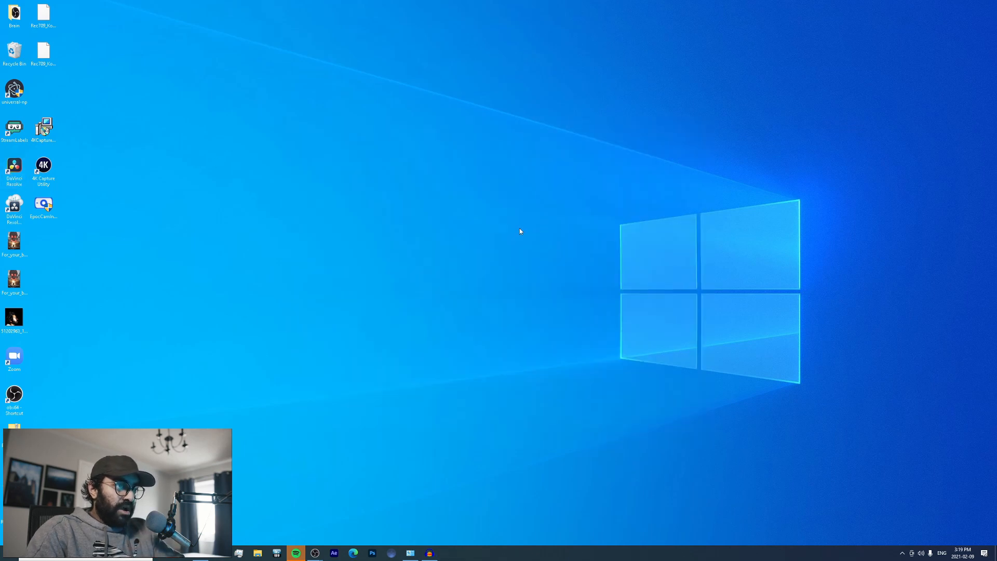
right_click(142, 108)
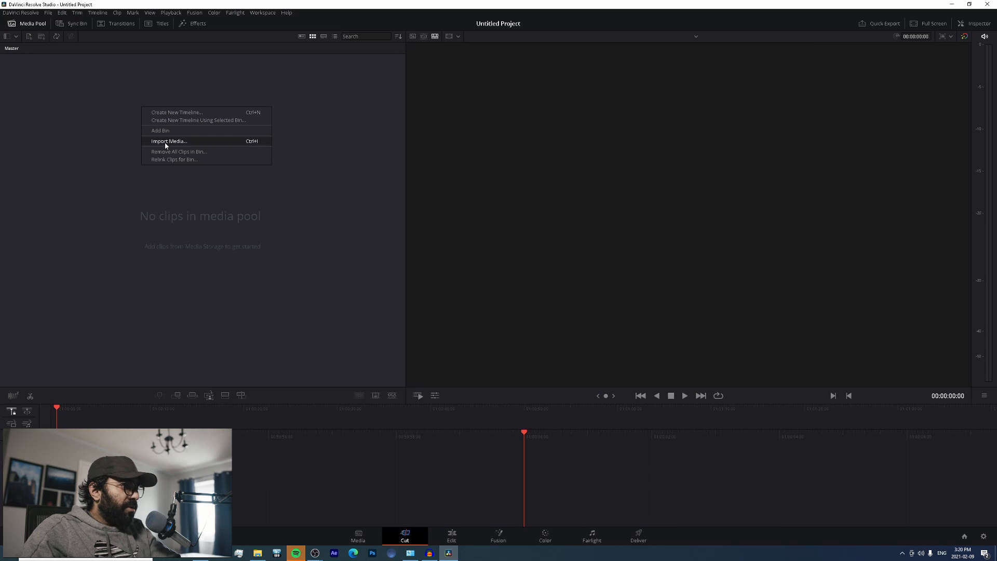
left_click(165, 141)
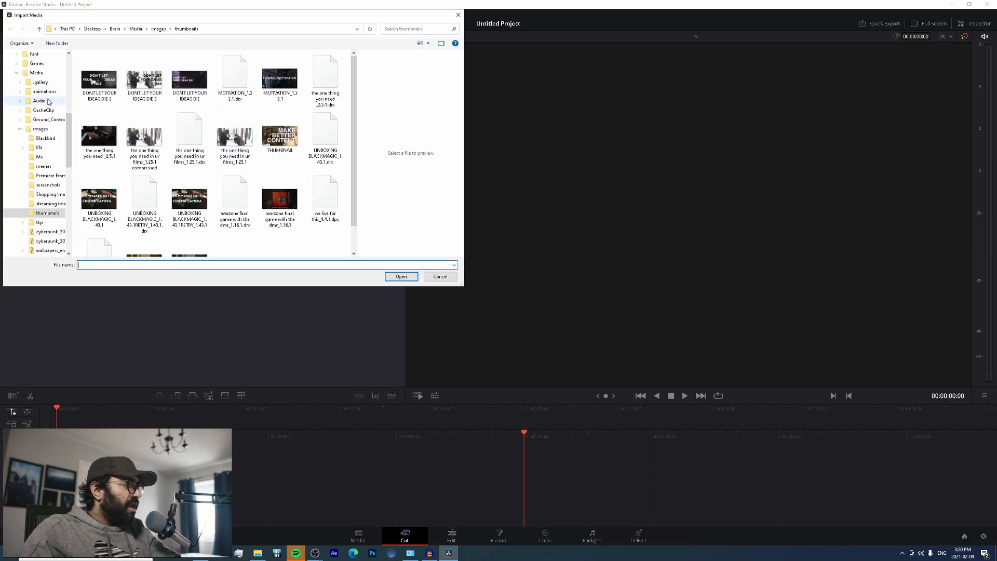
scroll(57, 102, "up", 2)
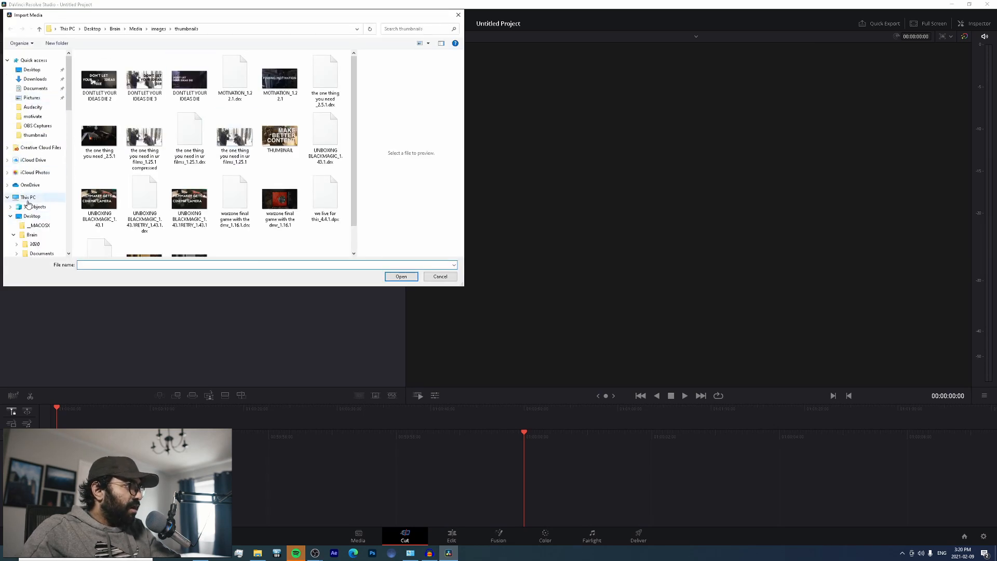
left_click(29, 197)
double_click(189, 173)
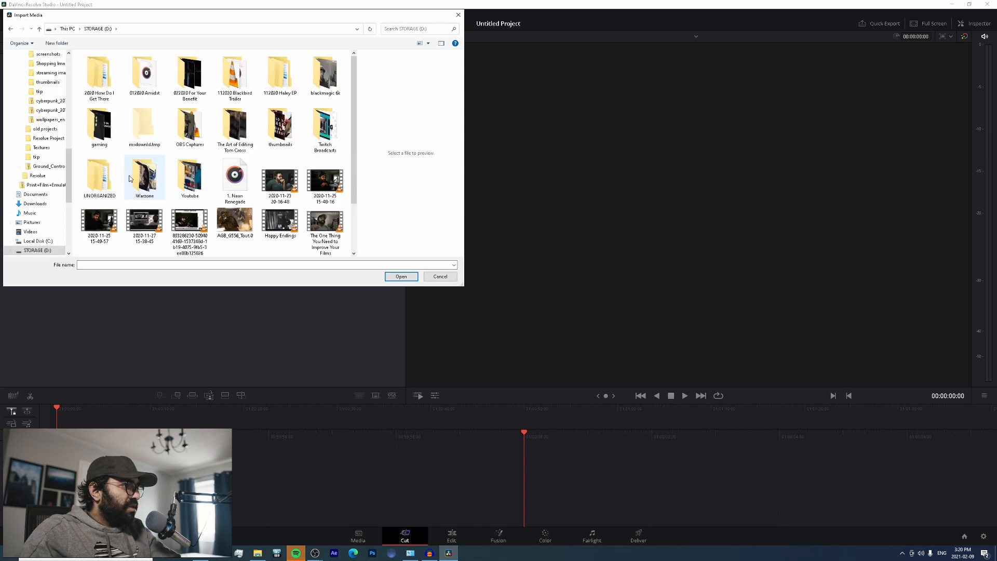
double_click(189, 127)
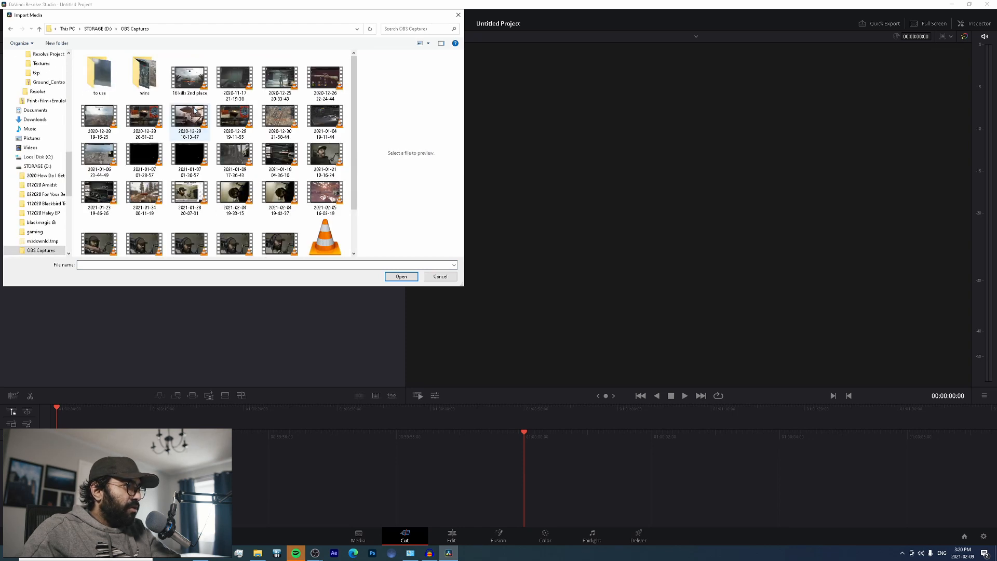
left_click(325, 193)
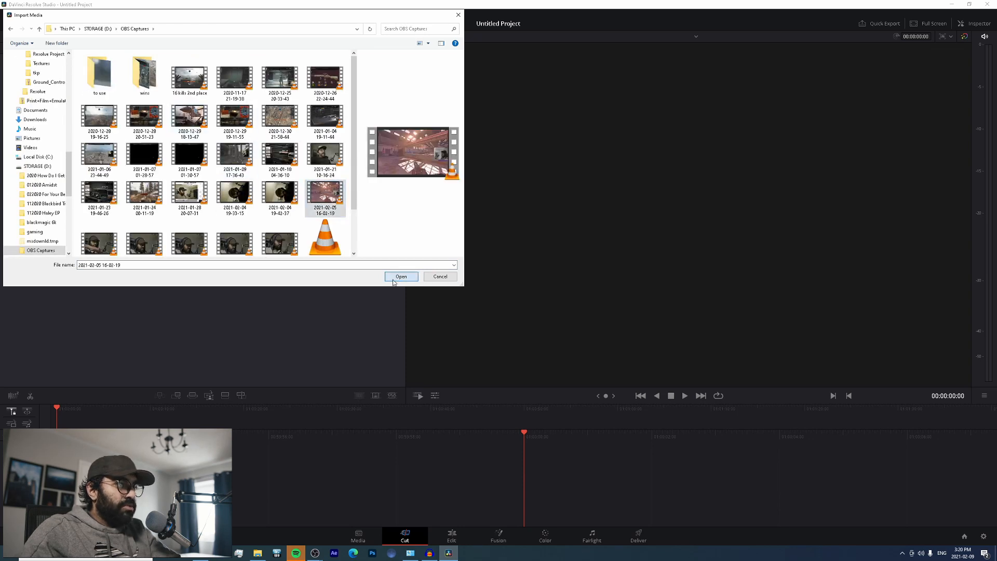
left_click(400, 276)
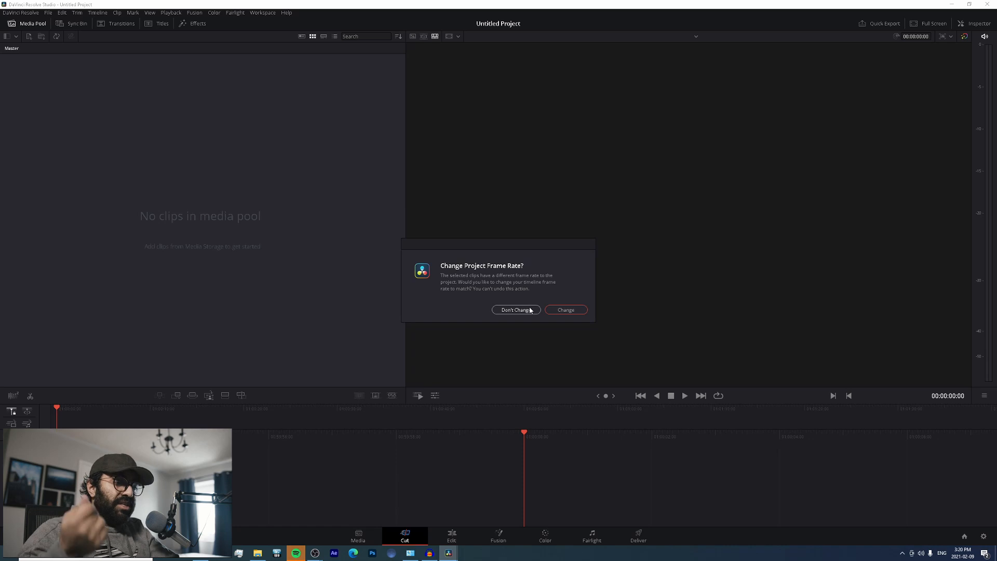
left_click(567, 310)
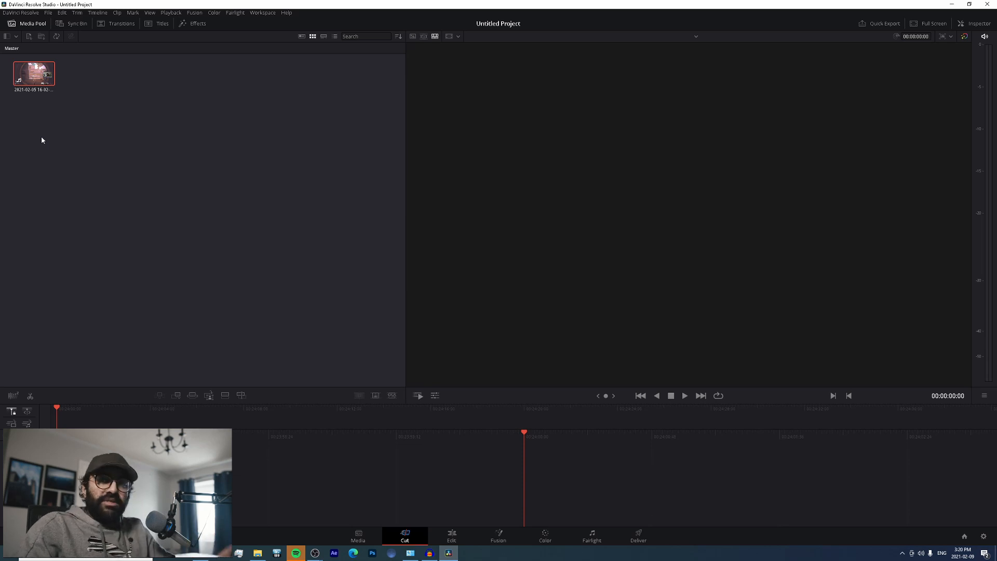
Step: Place the imported clip on a new timeline and switch to the Edit page
left_click_drag(24, 78, 288, 469)
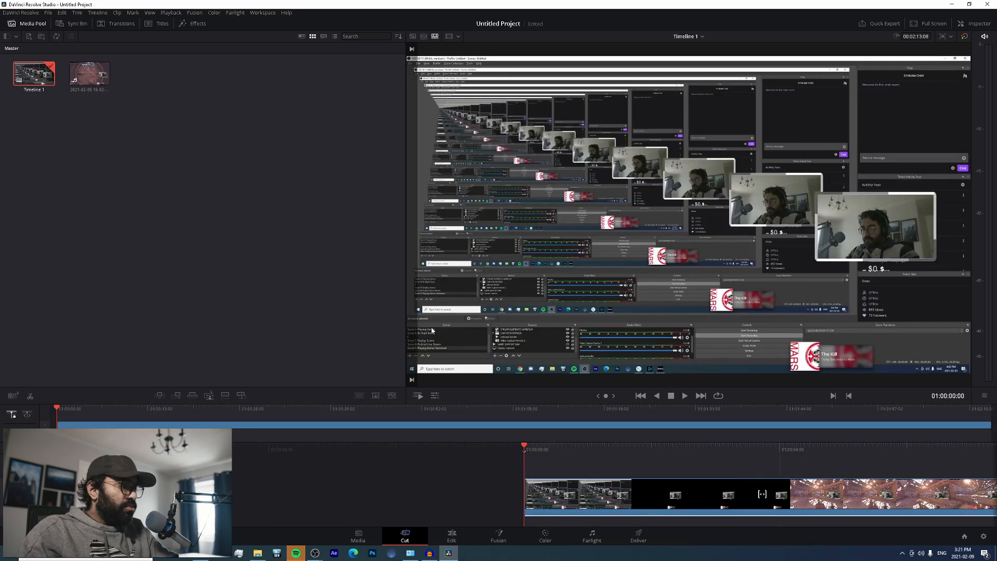
left_click(468, 536)
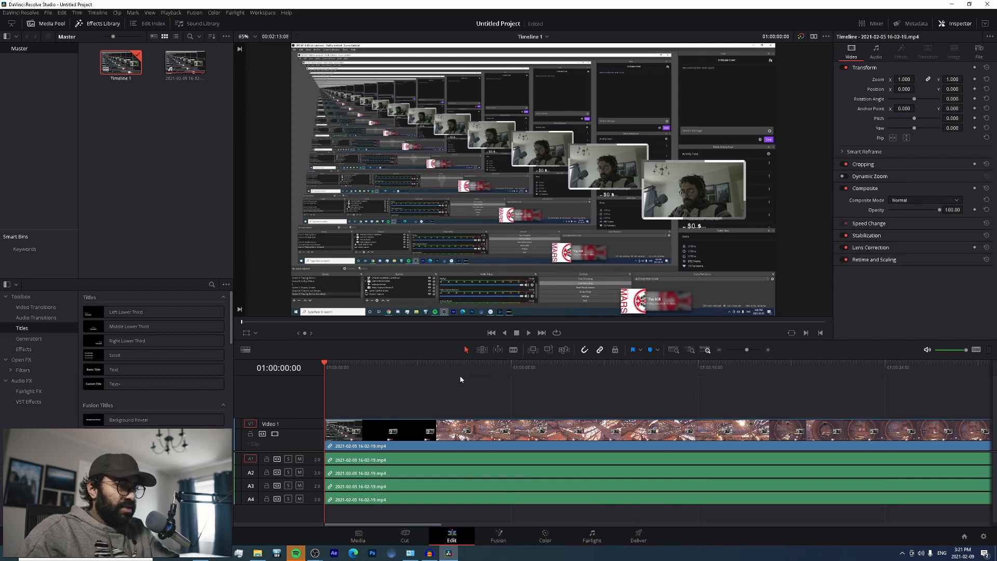
Step: Split the clip at 01:00:06:34 with the blade and select the segment before the cut
left_click_drag(445, 369, 478, 400)
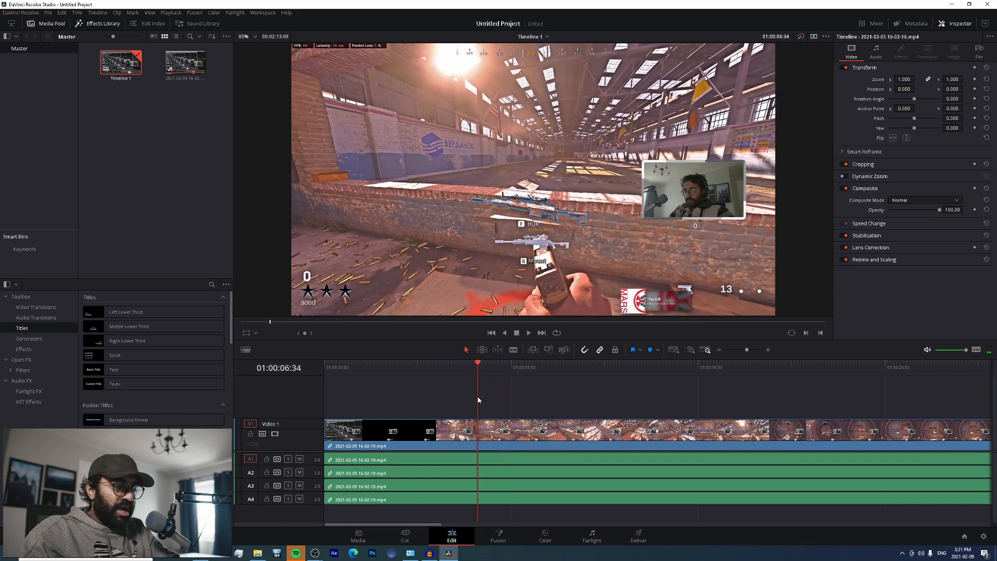
left_click(511, 350)
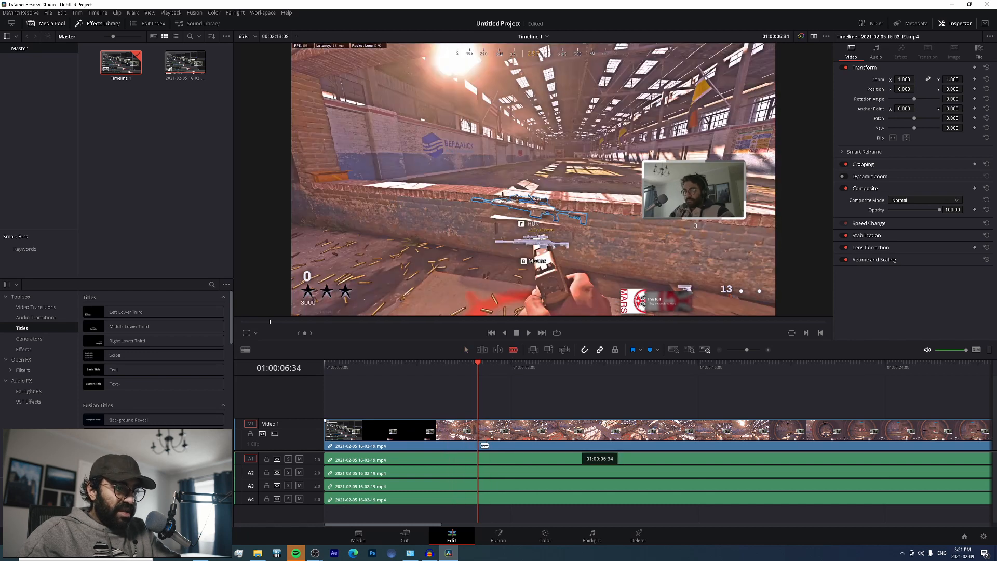
left_click(478, 437)
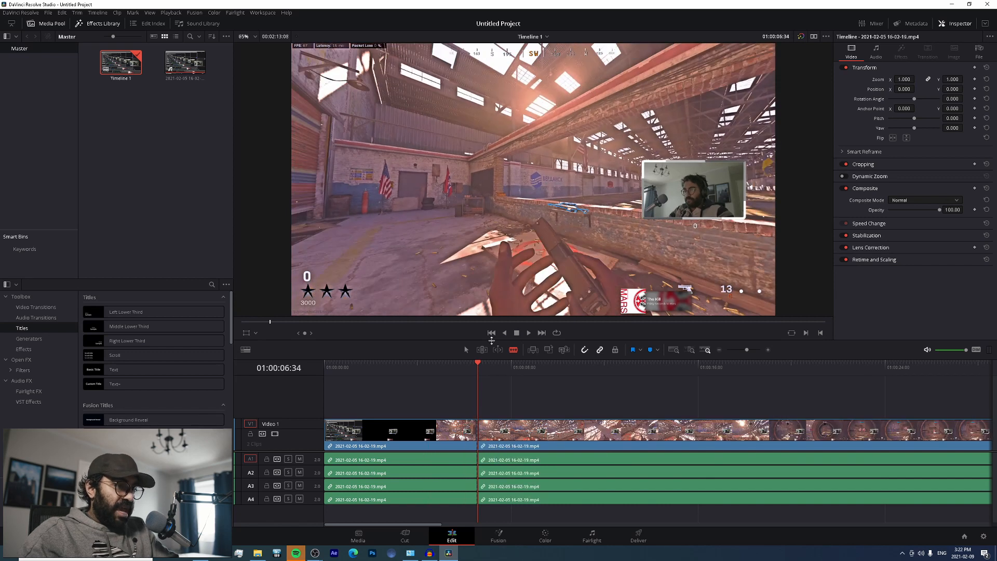
left_click(467, 351)
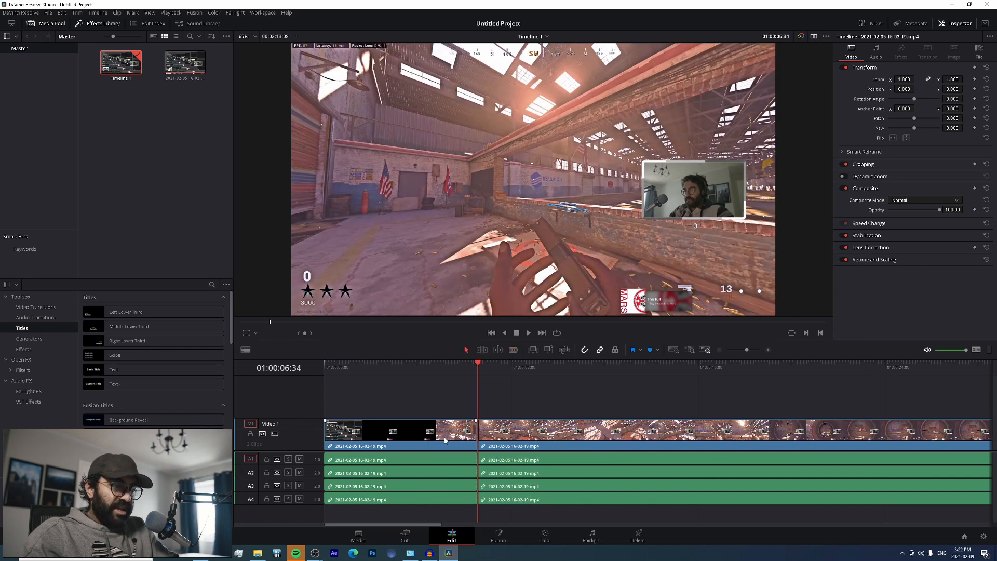
left_click(439, 432)
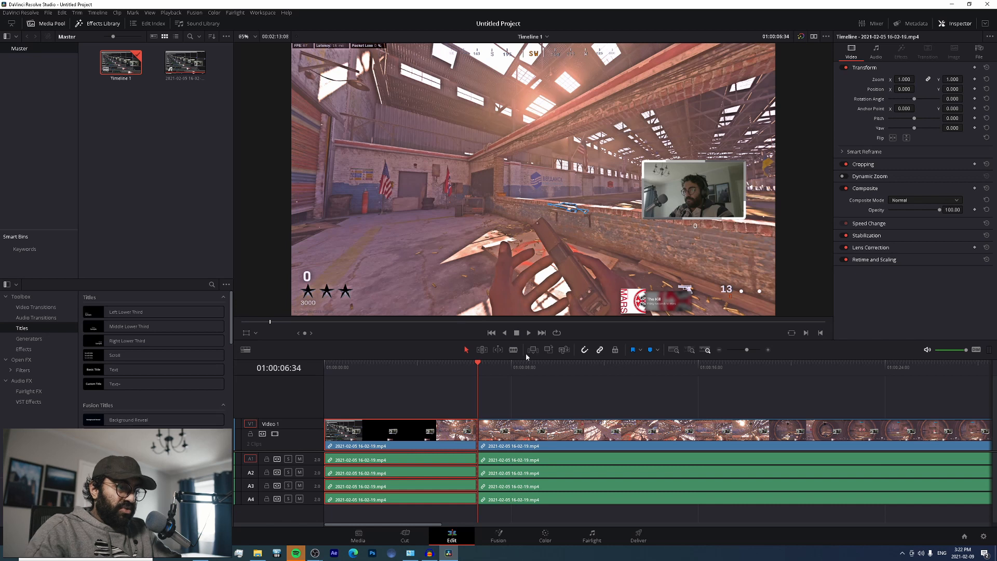
Step: Split the clip again at 01:00:07:50 and ripple delete the short segment between the two cuts
left_click_drag(483, 365, 508, 365)
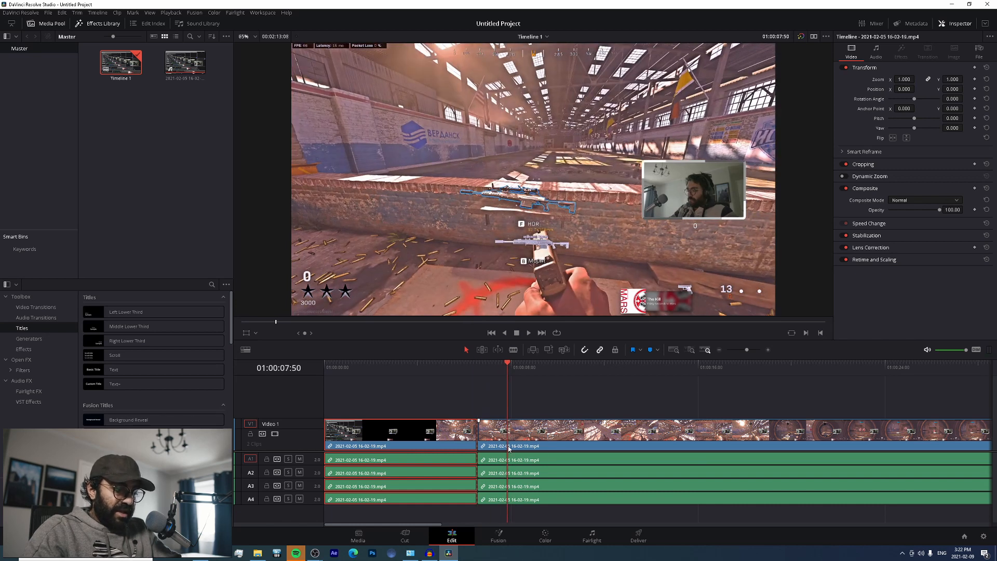
key("b")
left_click(511, 434)
key("a")
left_click(498, 437)
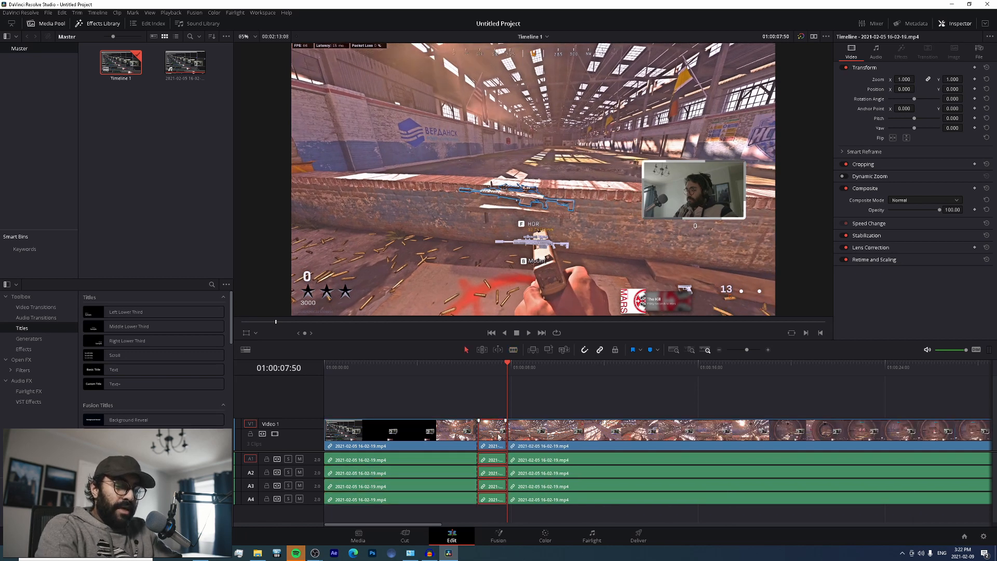
key("Delete")
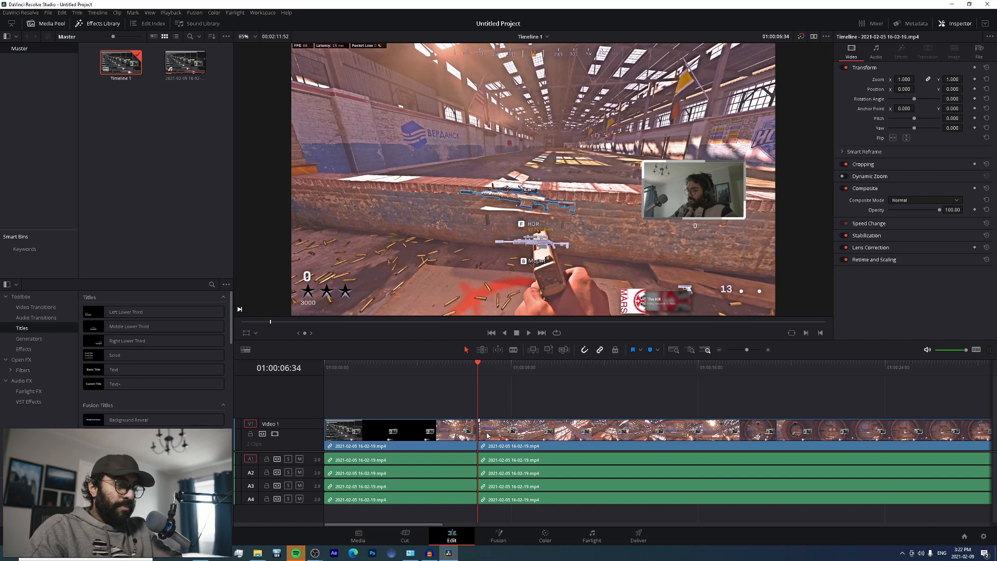
Step: Undo the ripple delete and remove the short segment between the cuts while leaving a gap
key("ctrl+z")
key("ctrl+z")
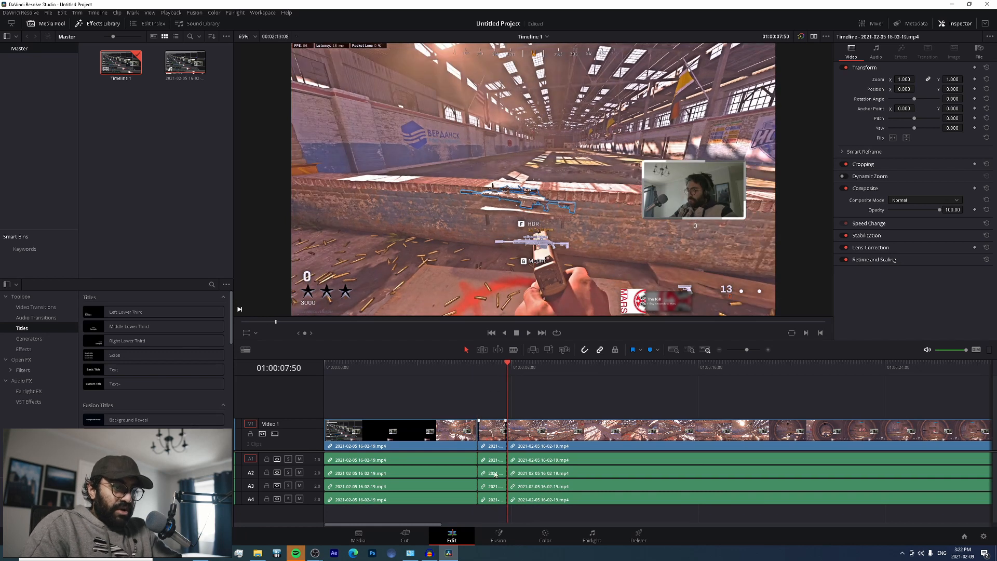
left_click(491, 426)
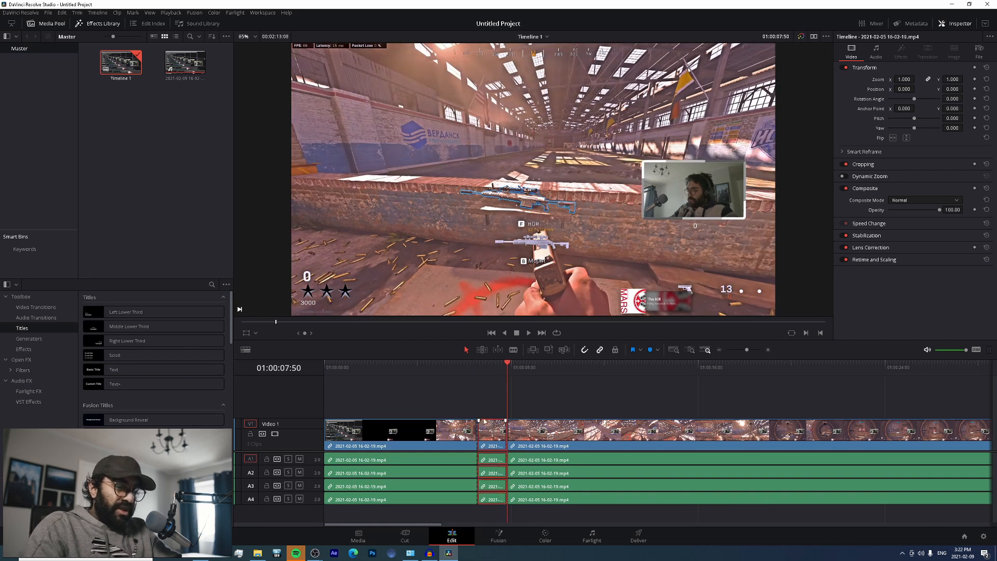
key("BackSpace")
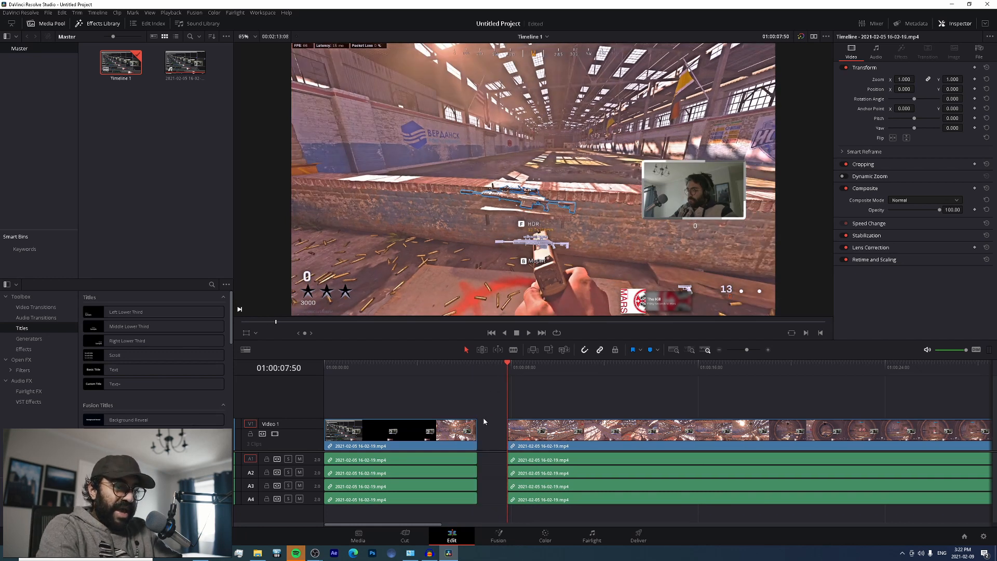
Step: Undo the removal, select the short middle segment and delete it once more, leaving a gap
key("ctrl+z")
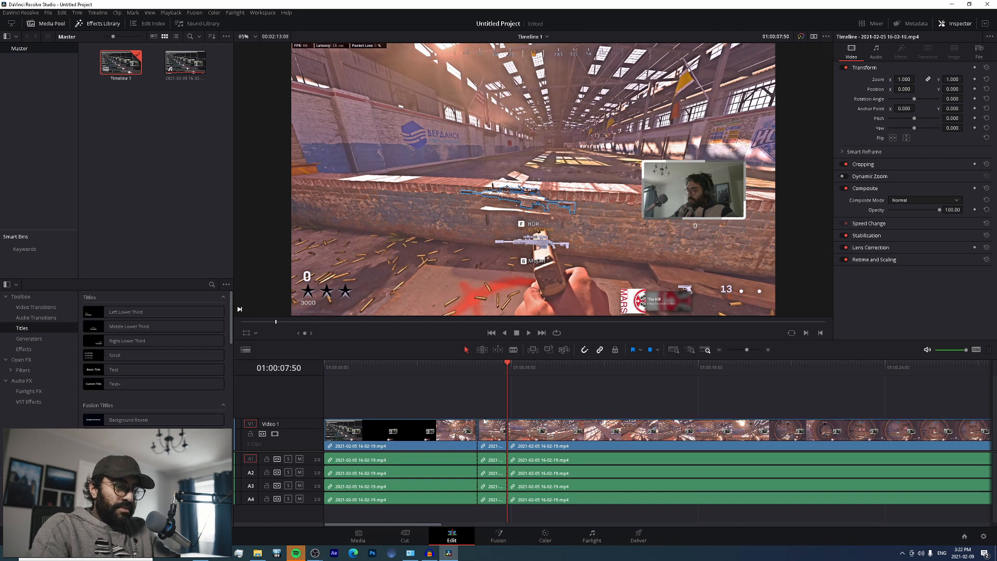
left_click(491, 423)
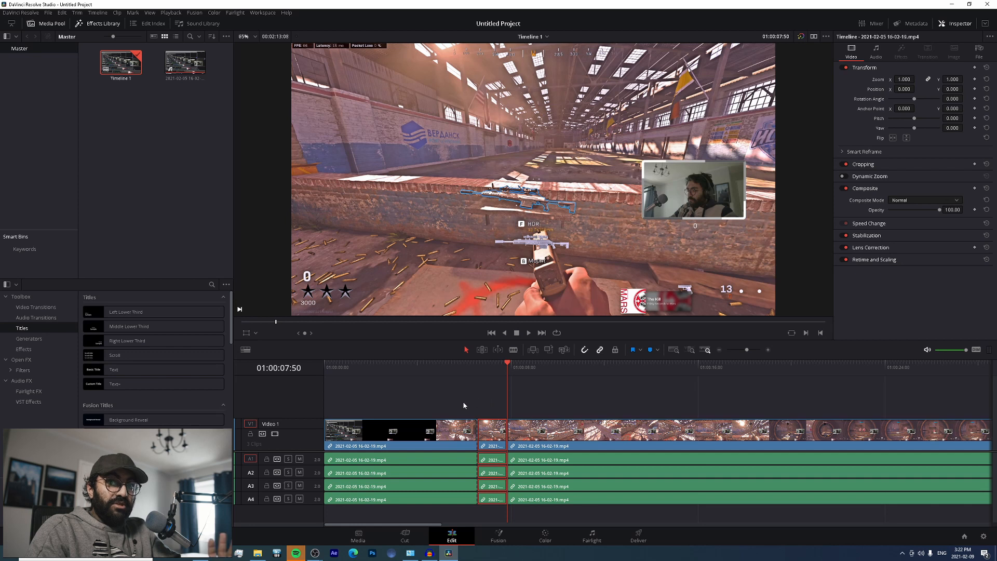
key("BackSpace")
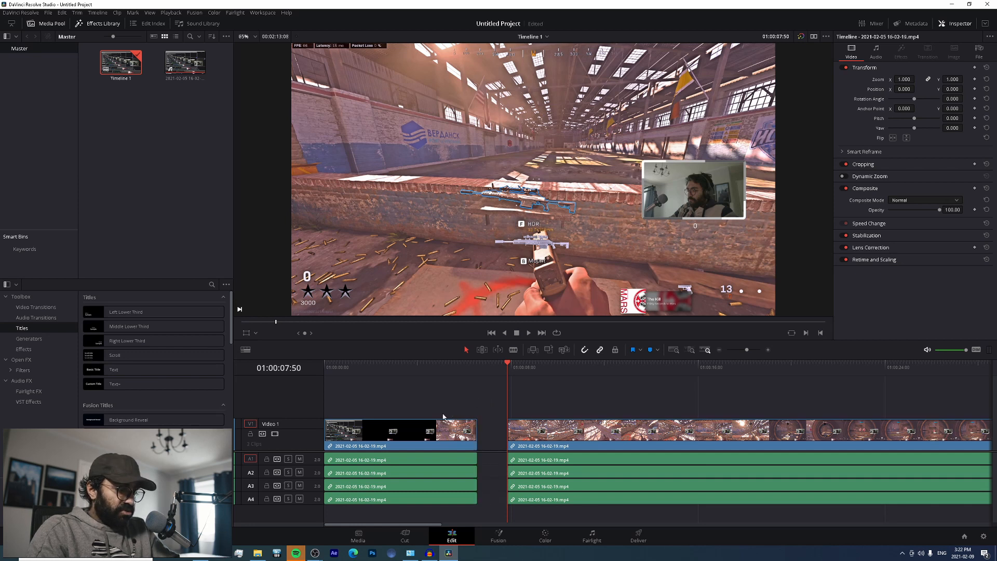
Step: Undo the deletion of the short segment and both splits to restore the uncut clip
key("ctrl+z")
key("ctrl+z")
key("ctrl+z")
Step: Split the clip at 01:00:07:35 with the blade and undo the stray cut made before it
left_click_drag(506, 365, 484, 365)
key("space")
key("space")
key("b")
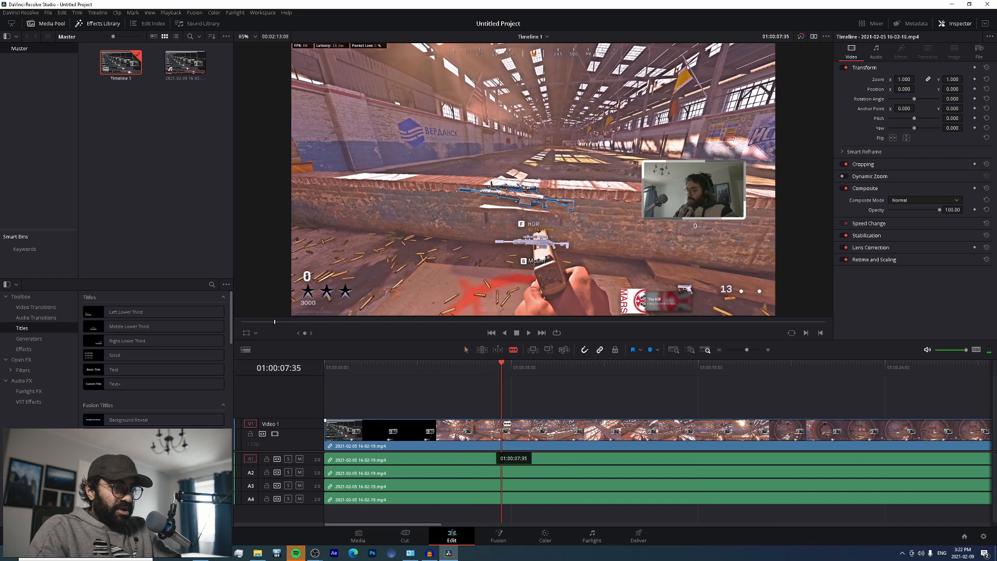
left_click(501, 422)
left_click(463, 424)
key("ctrl+z")
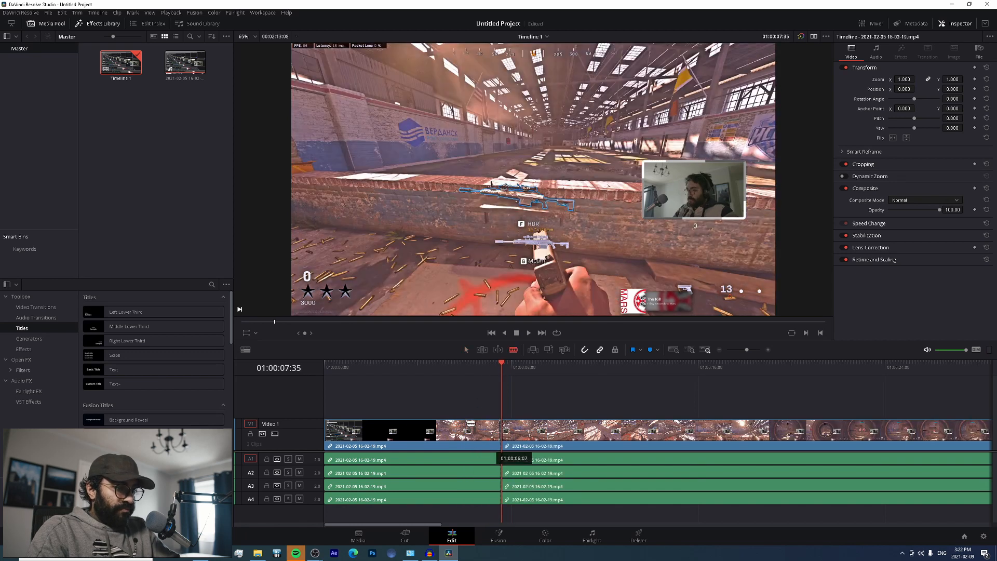
Step: Ripple delete the opening segment before the 01:00:07:35 cut so the remaining footage starts the timeline
key("a")
left_click(458, 434)
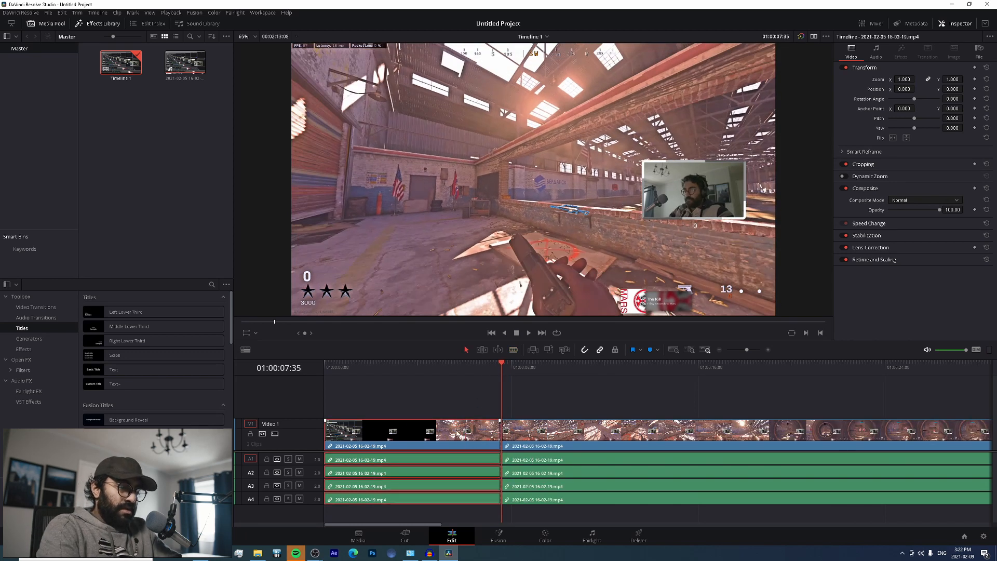
key("Delete")
Step: Split the clip at 01:00:59:47 and delete all the footage after the cut
left_click_drag(332, 372, 877, 421)
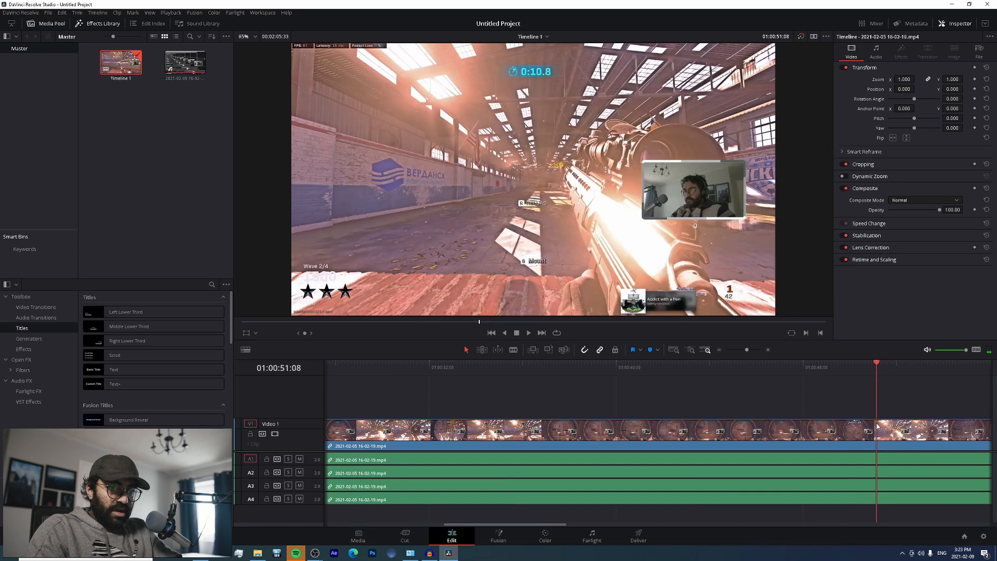
left_click_drag(876, 381, 978, 375)
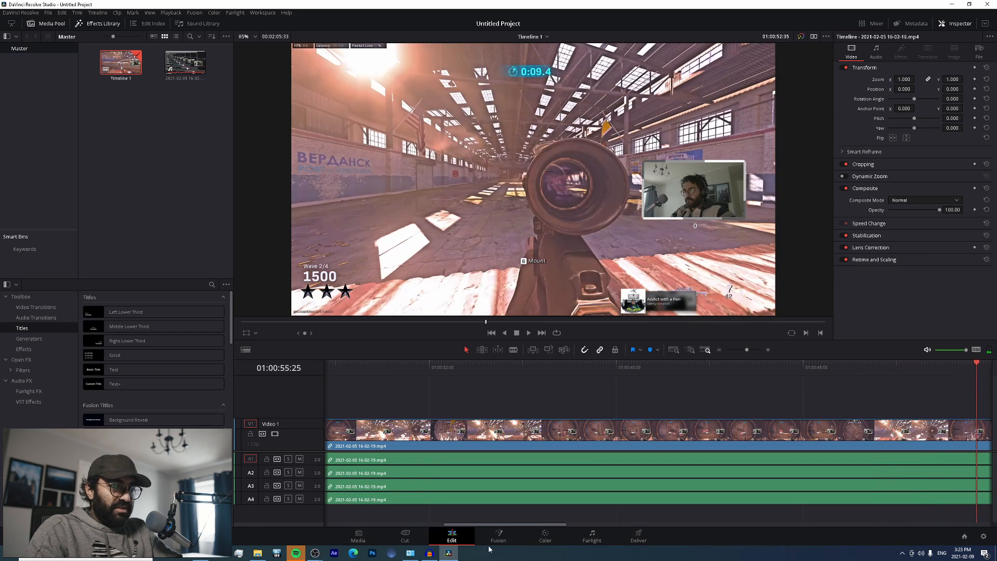
left_click_drag(482, 525, 543, 528)
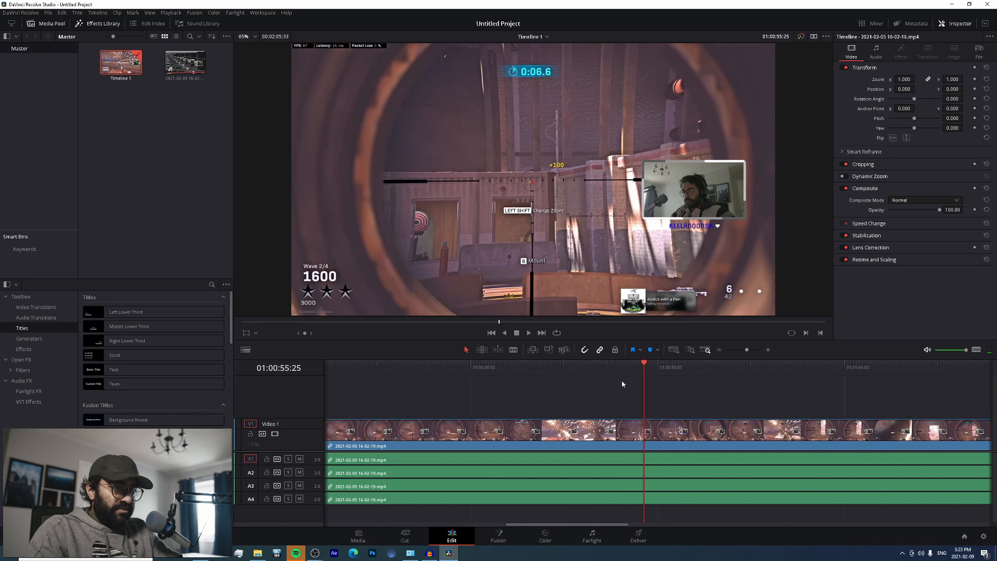
left_click_drag(647, 363, 746, 381)
key("b")
left_click(745, 430)
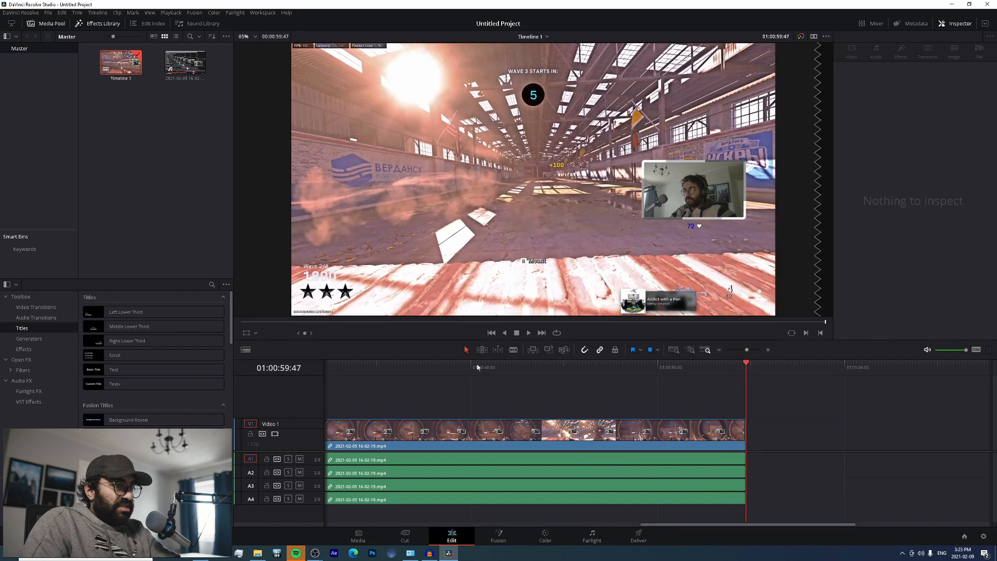
Step: Move the playhead back to 01:00:04:45 and zoom the timeline out to view the whole trimmed clip
left_click_drag(475, 367, 330, 381)
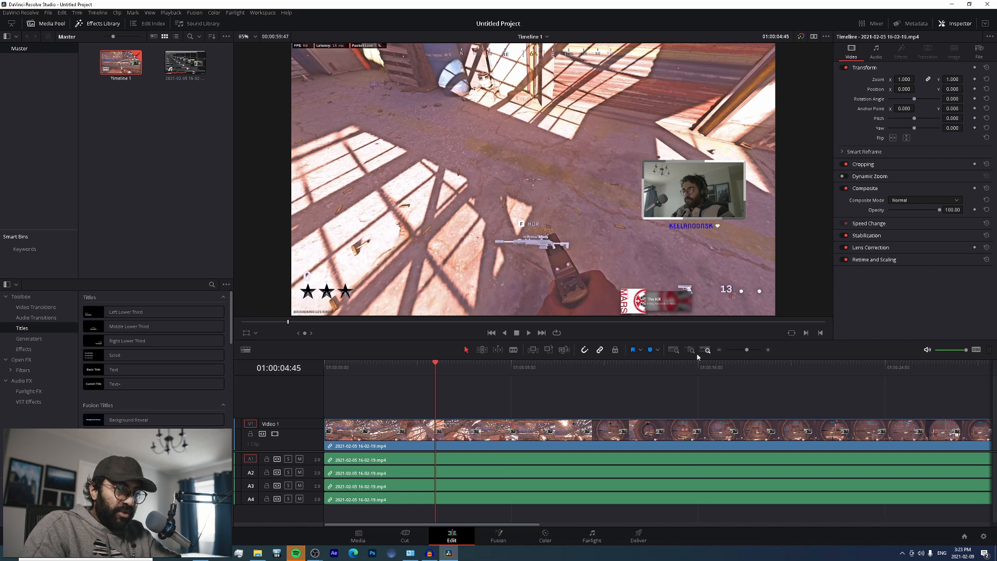
mouse_move(743, 352)
left_mouse_down()
mouse_move(754, 350)
mouse_move(741, 351)
left_mouse_up()
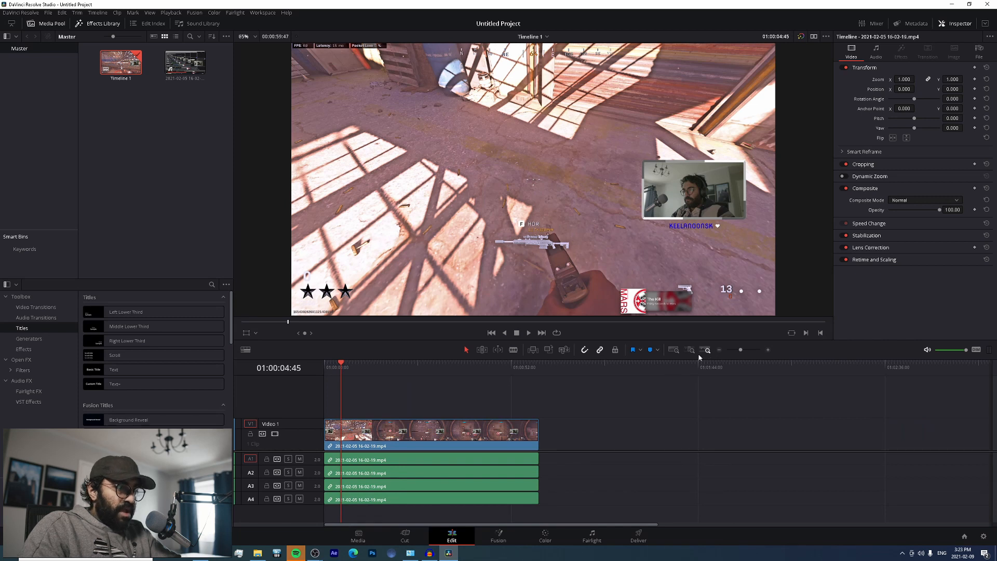
left_click_drag(740, 350, 740, 352)
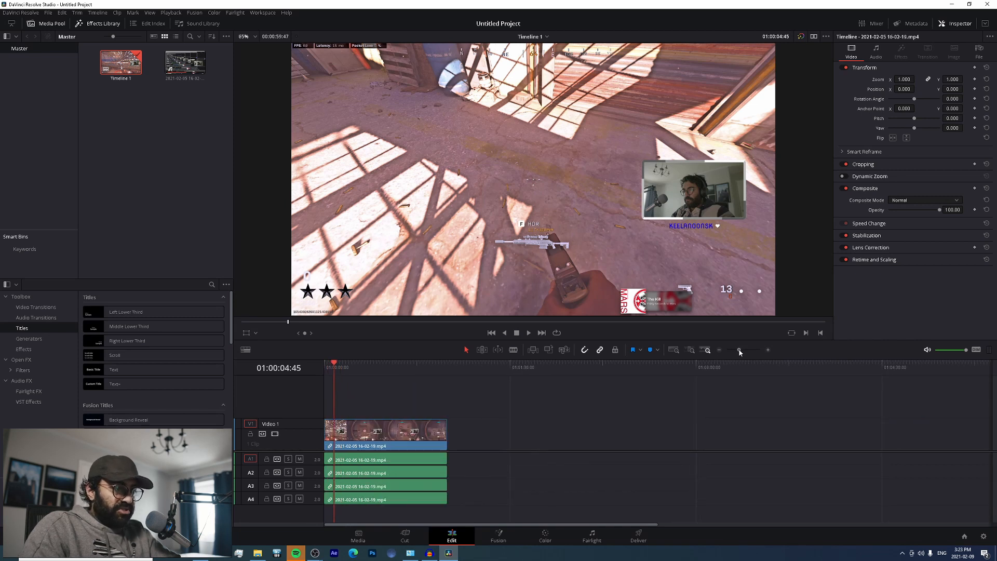
Step: Copy the trimmed clip with its audio and paste the duplicate after the original at 01:01:08:38
left_click(422, 440)
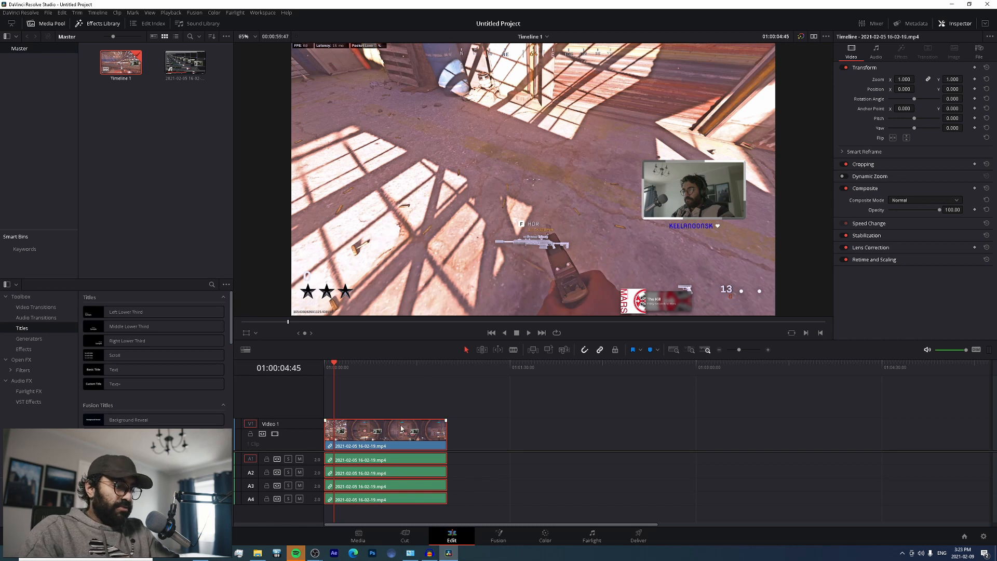
left_click(470, 366)
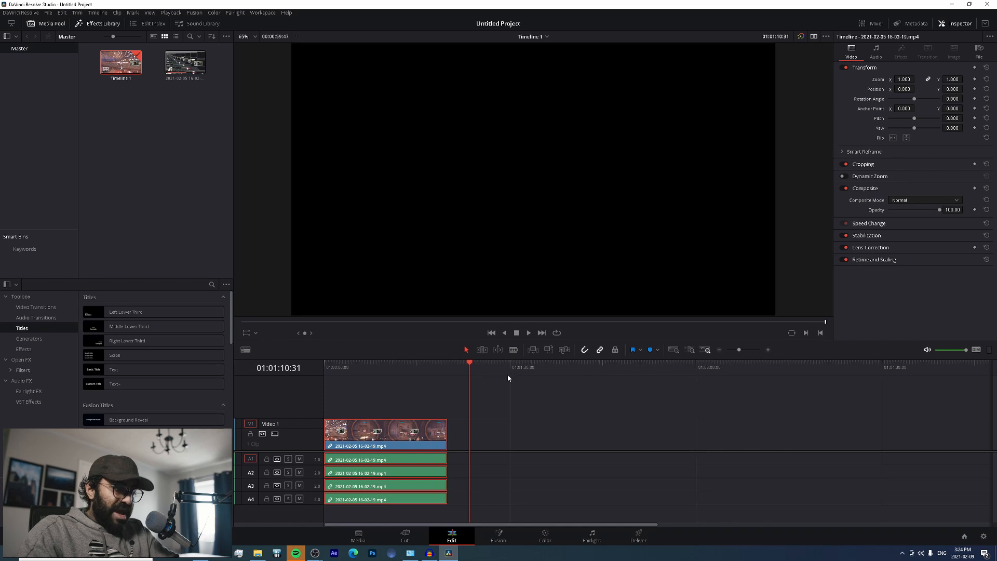
key("ctrl+v")
key("ctrl+z")
left_click_drag(415, 368, 286, 381)
key("ctrl+v")
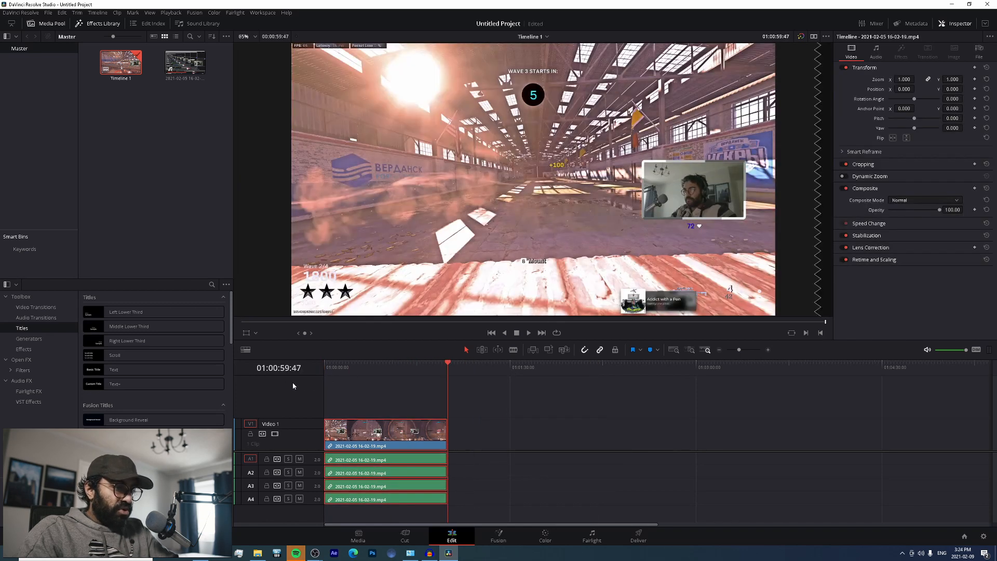
left_click_drag(450, 364, 466, 378)
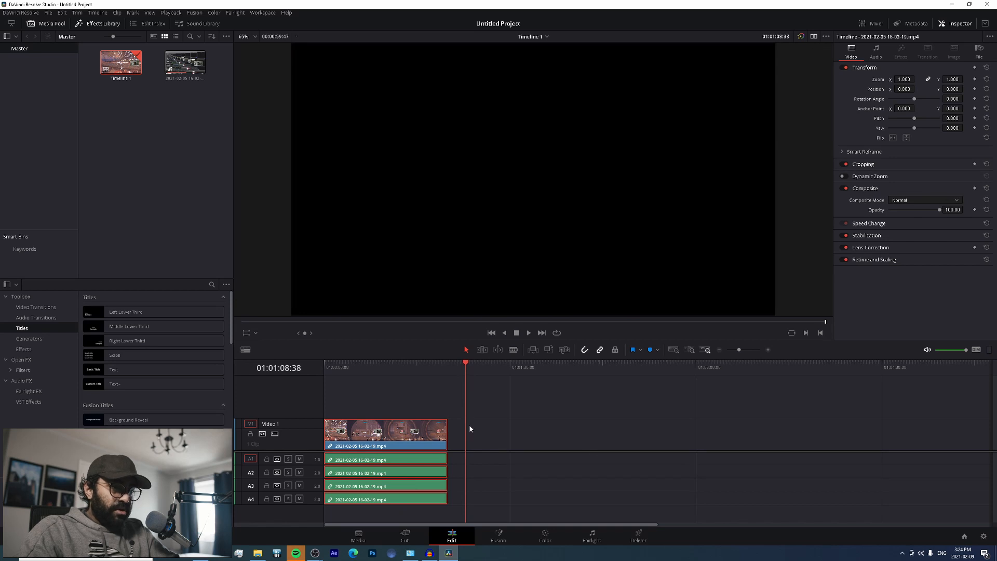
key("ctrl+v")
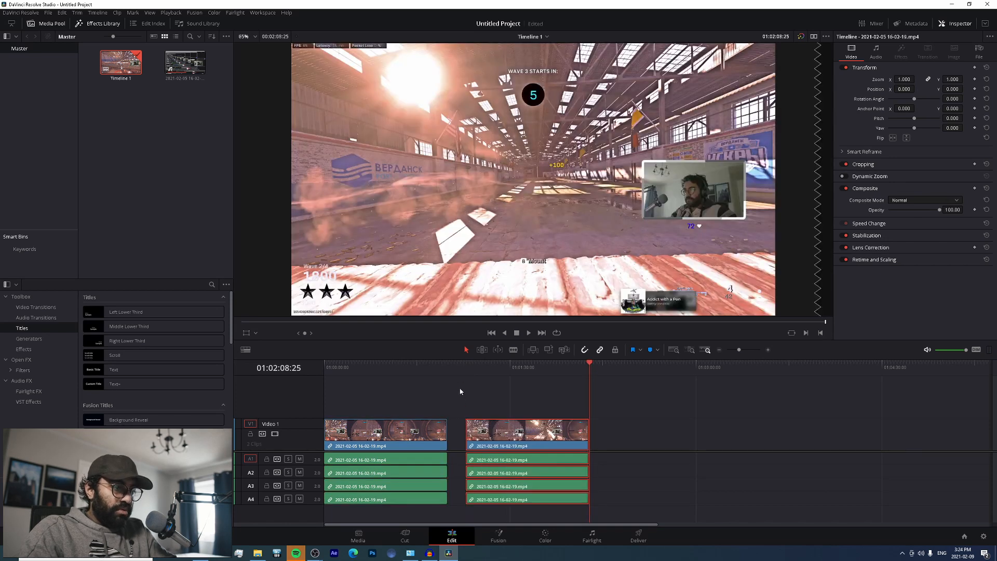
Step: Unlink the duplicated clip's video from its audio tracks
left_click_drag(410, 366, 396, 383)
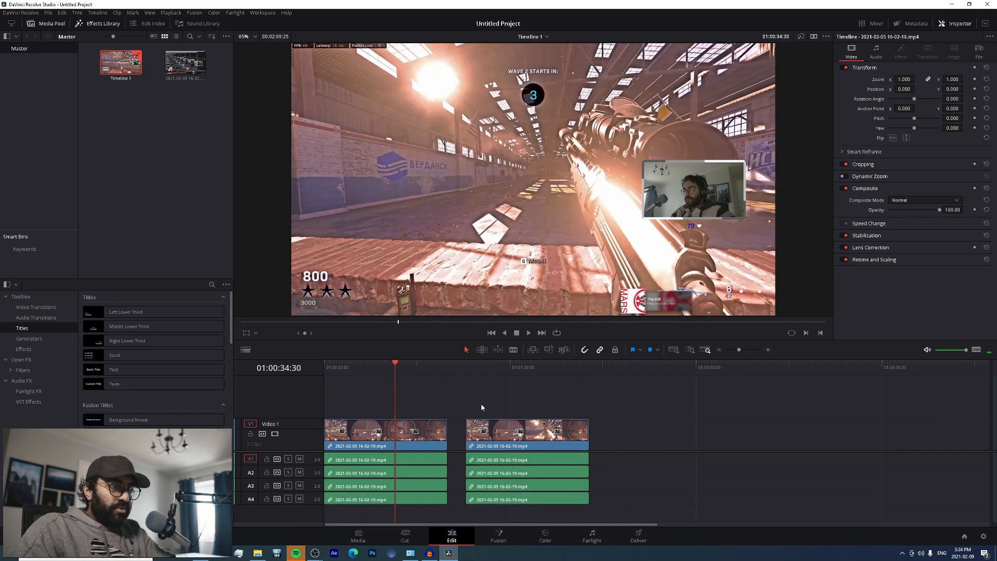
left_click(505, 365)
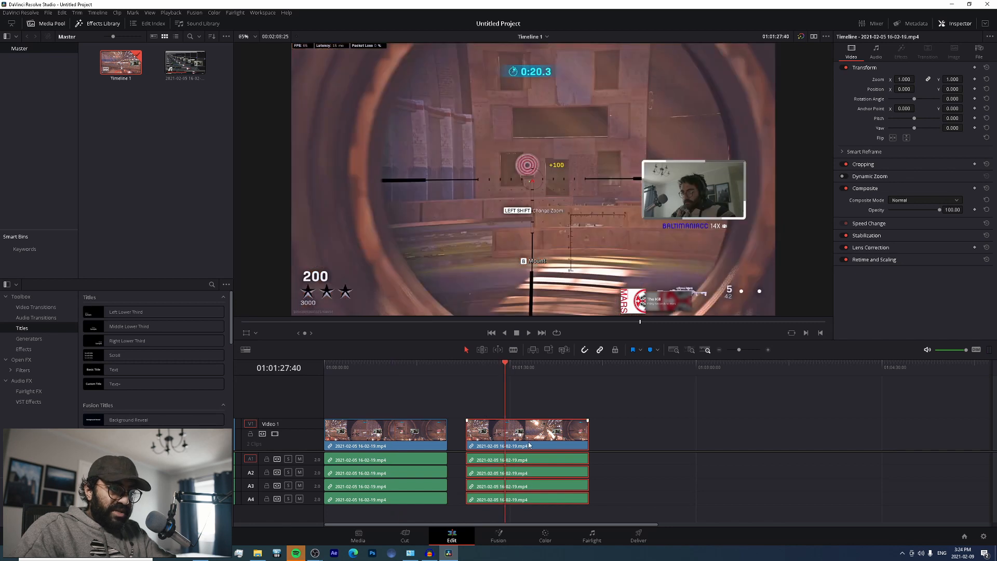
right_click(500, 448)
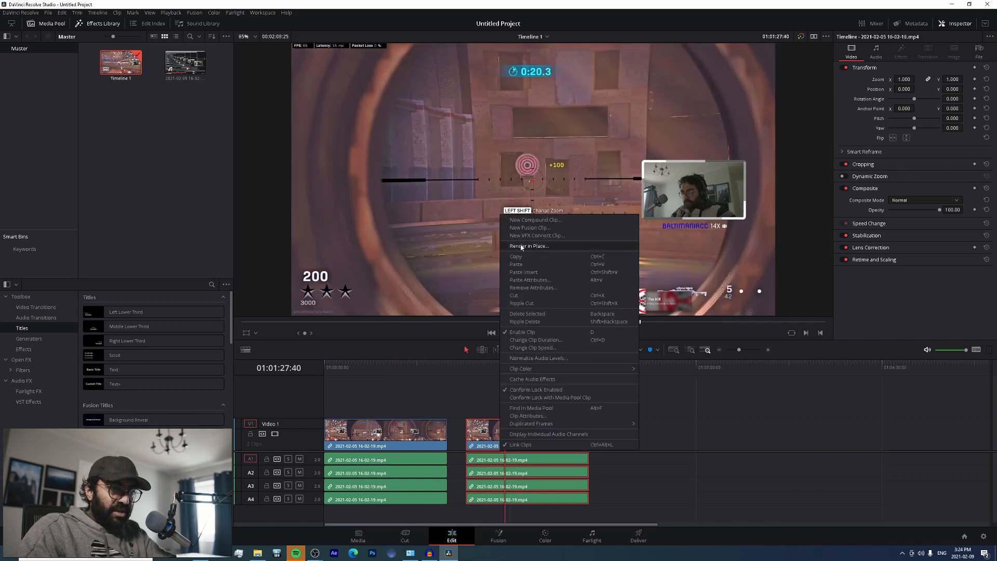
left_click(520, 445)
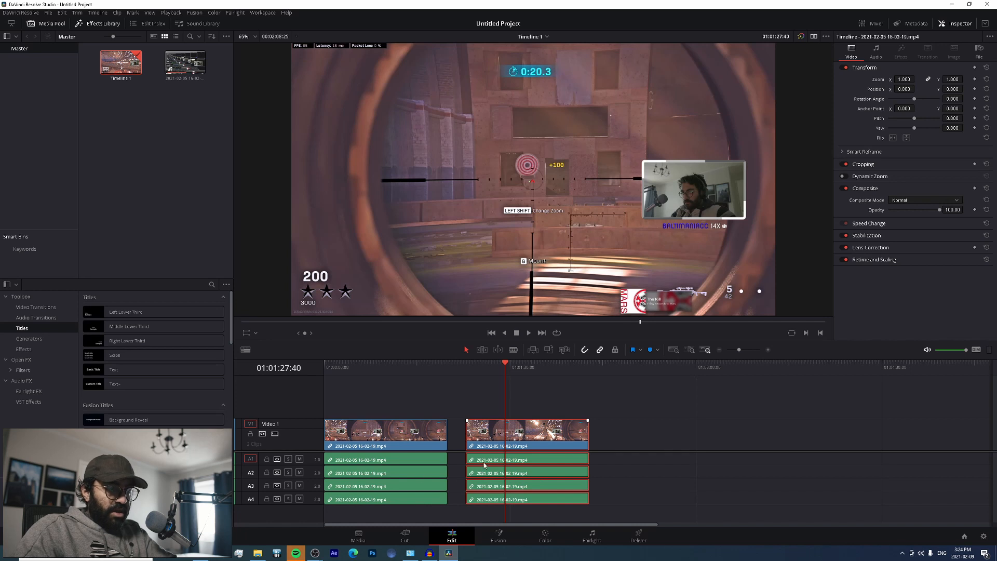
left_click(475, 401)
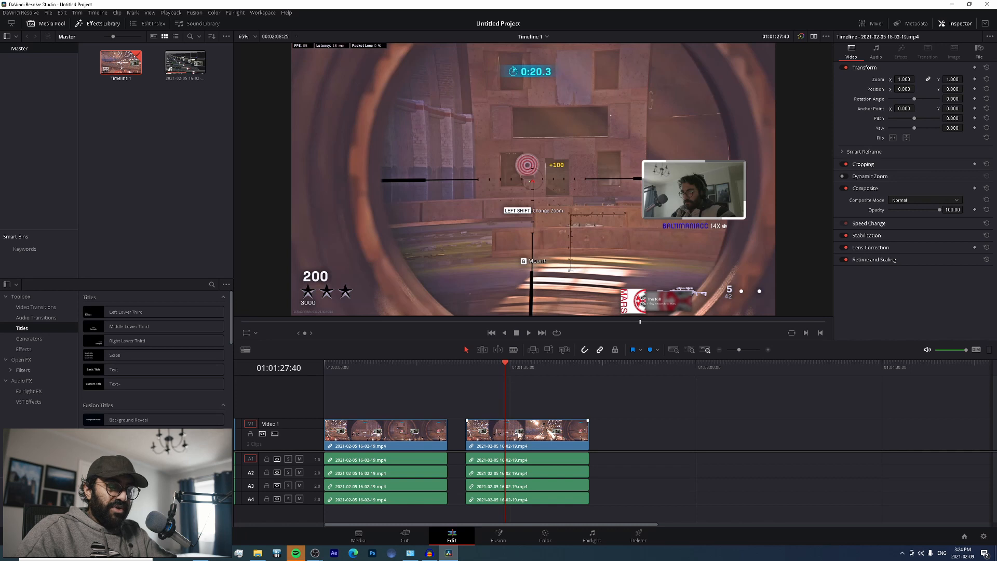
left_click(519, 435)
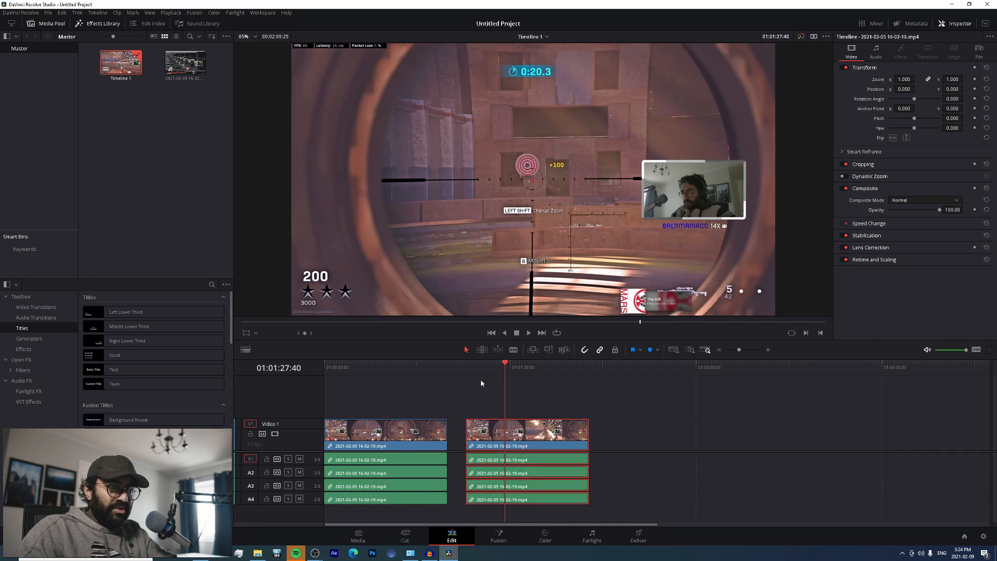
right_click(503, 428)
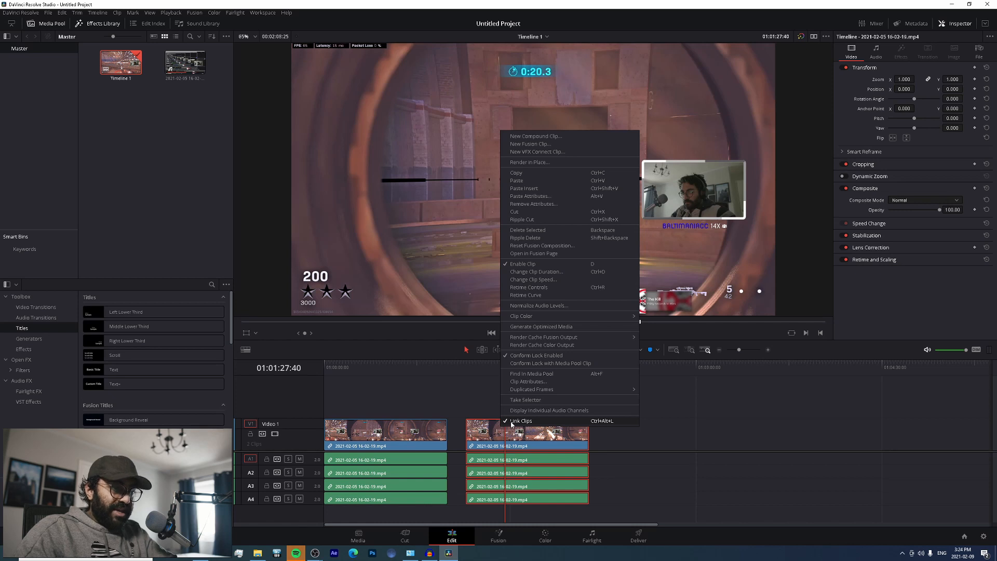
left_click(520, 421)
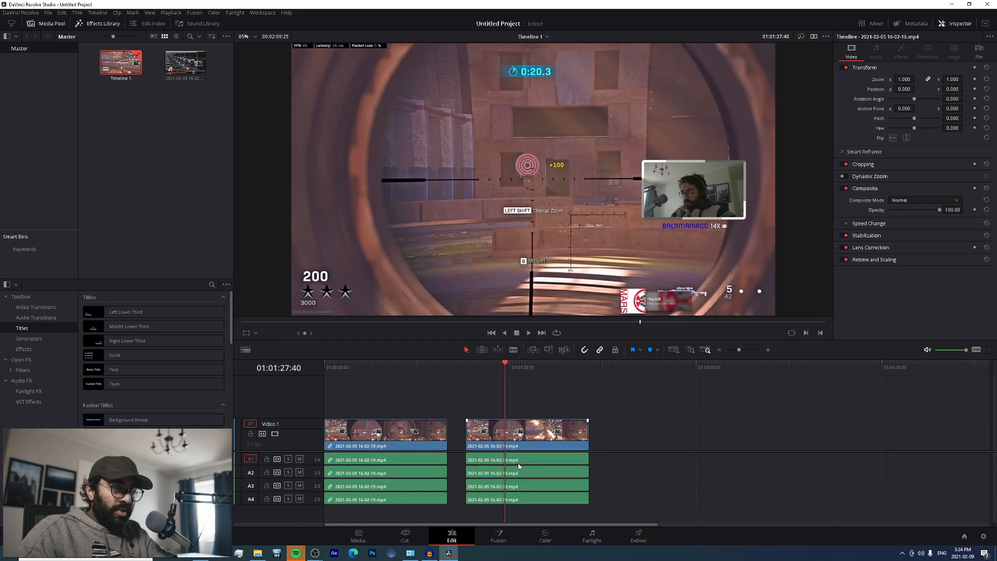
Step: Move the duplicate's video onto a new Video 2 track directly above the original clip, aligned with its start
left_click(526, 438)
left_click_drag(527, 437, 385, 410)
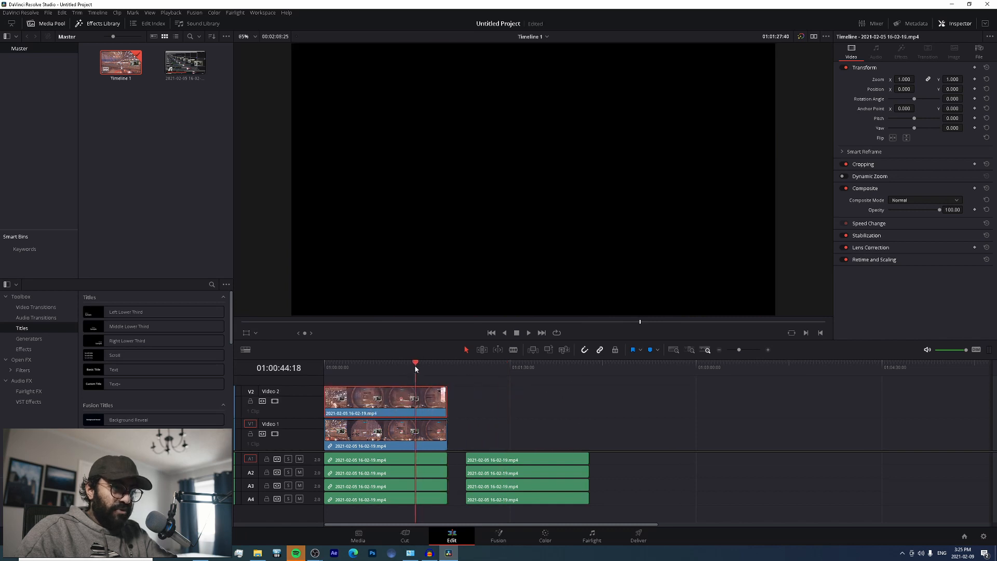
left_click(384, 366)
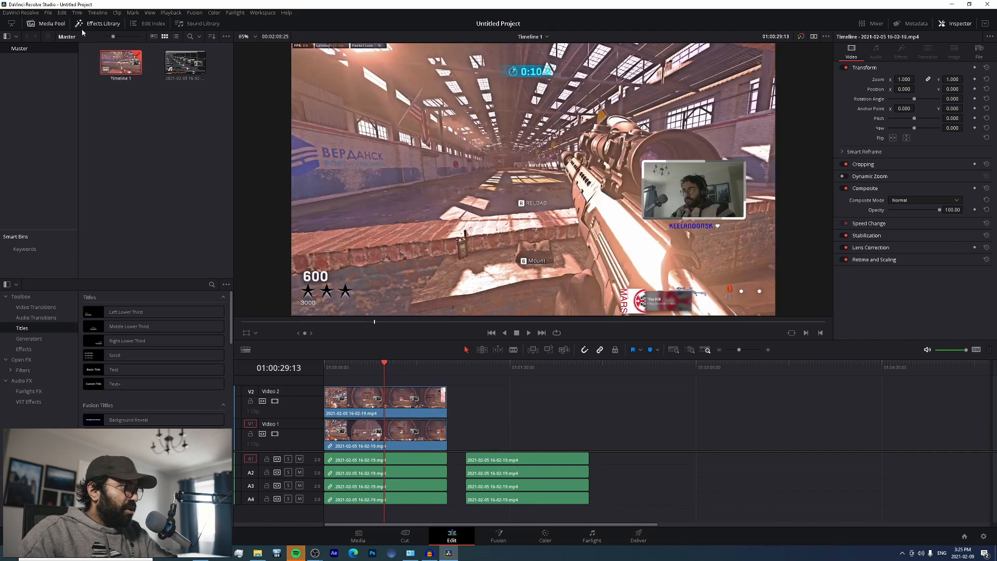
mouse_move(383, 368)
left_mouse_down()
mouse_move(402, 367)
mouse_move(365, 368)
left_mouse_up()
Step: Delete the duplicate's leftover audio clips from tracks A1 to A4 and briefly play the timeline
mouse_move(518, 448)
left_mouse_down()
mouse_move(551, 489)
mouse_move(518, 452)
left_mouse_up()
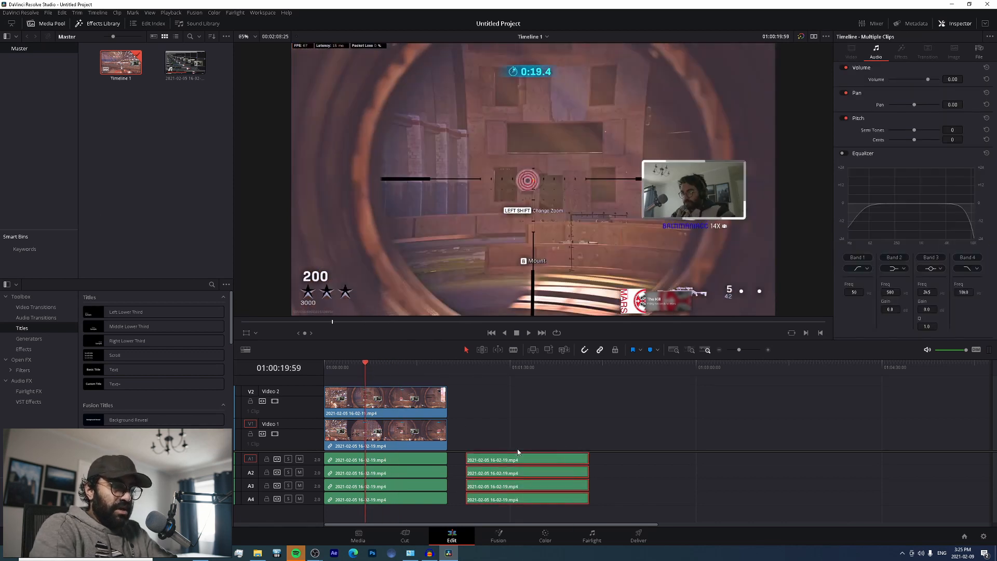
key("Delete")
key("space")
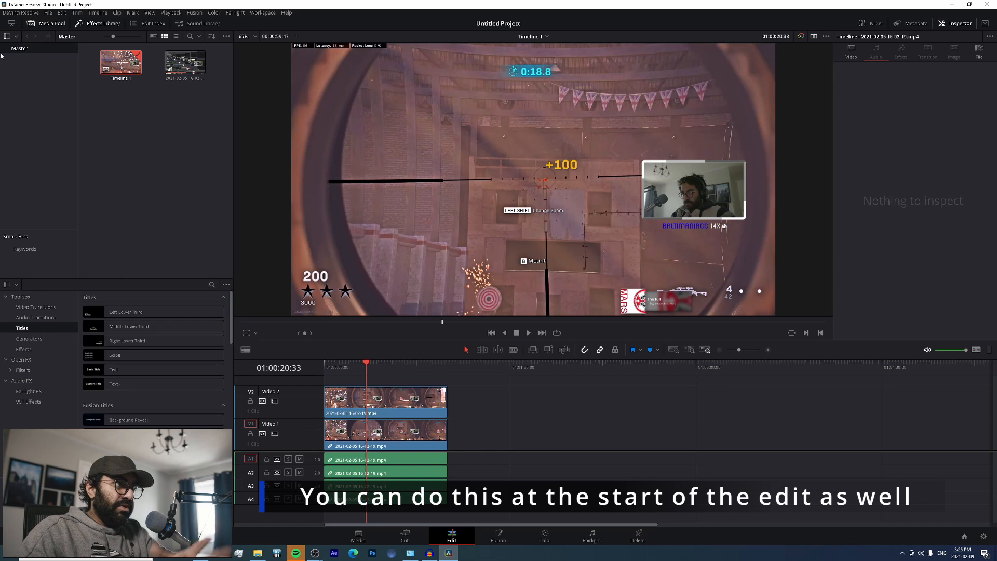
Step: Change the project's timeline resolution to a vertical 1080 x 1920 and save the project settings
left_click(48, 12)
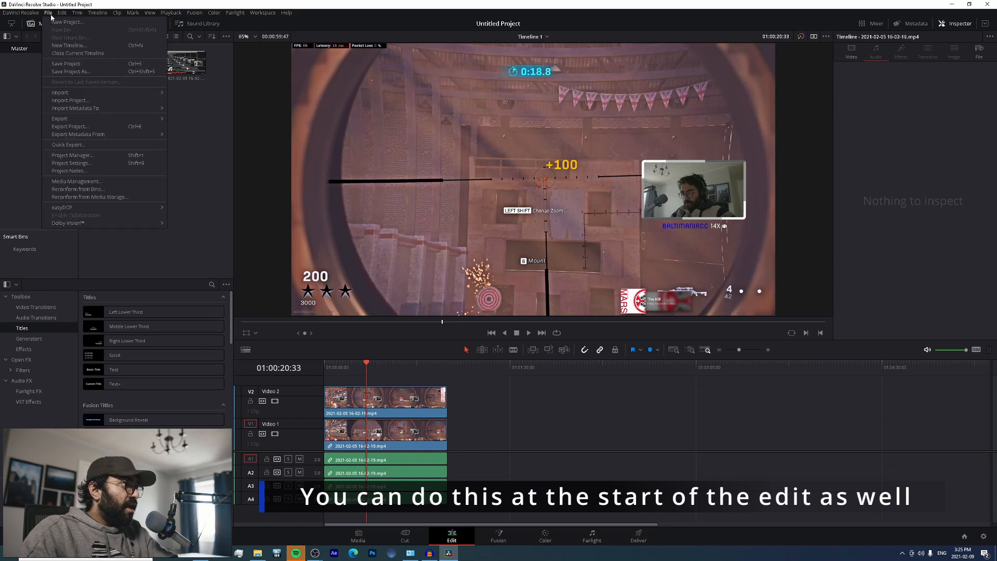
left_click(88, 163)
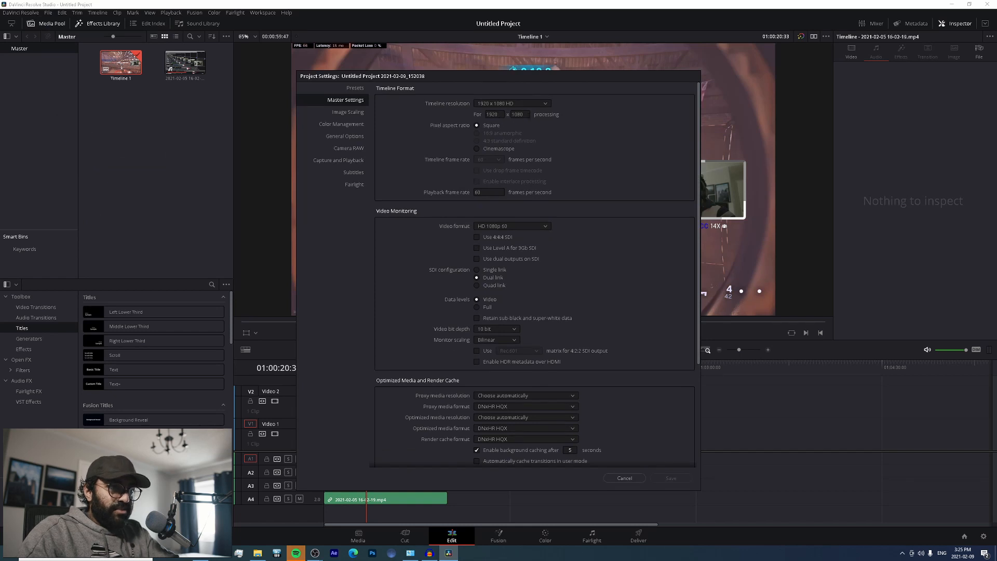
double_click(498, 114)
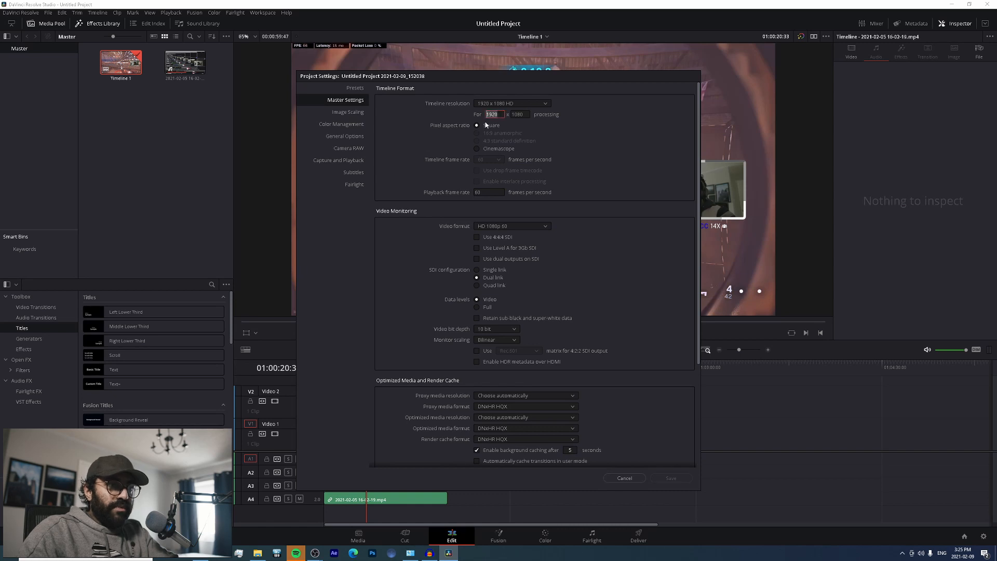
key("BackSpace")
type("1080")
key("Tab")
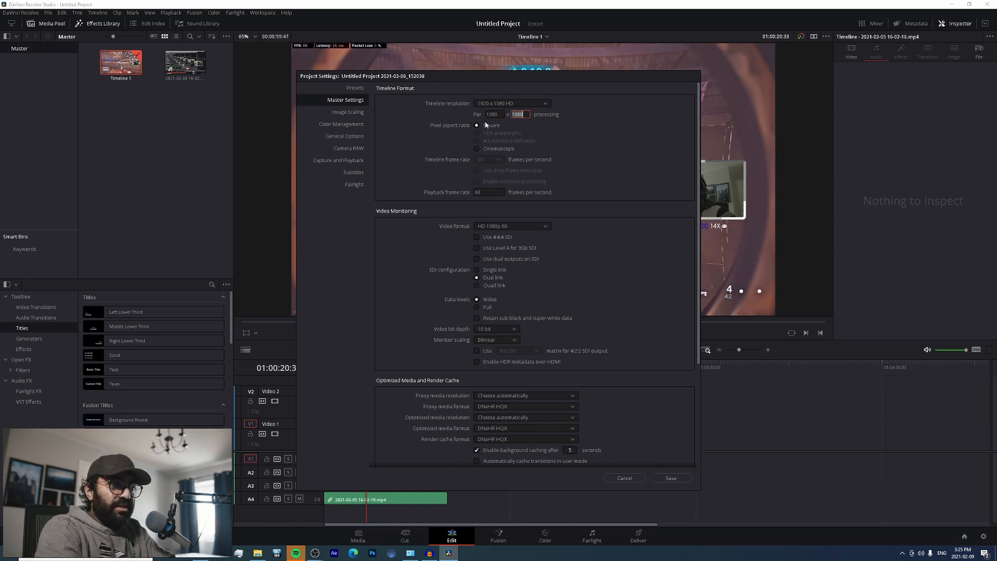
type("192")
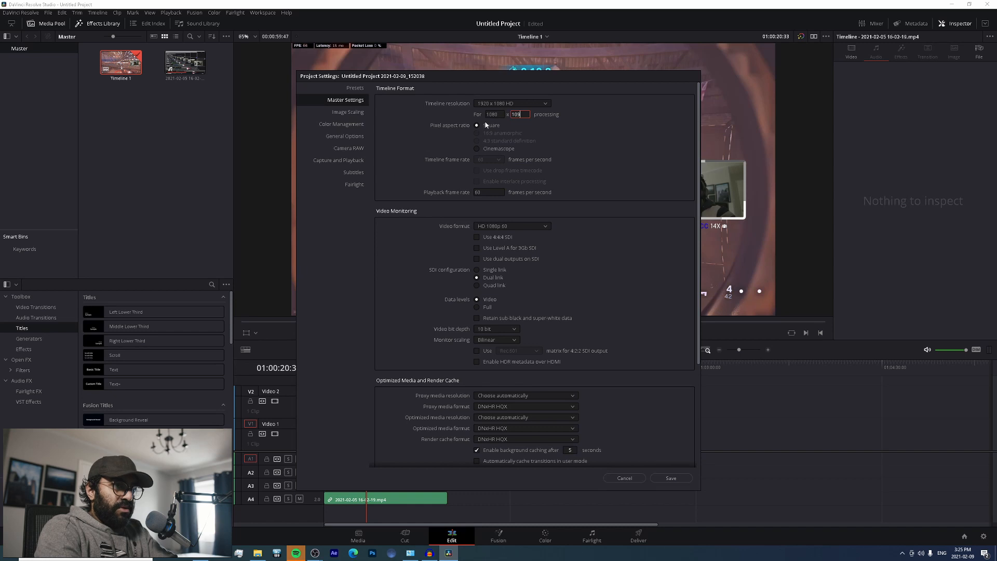
type("0")
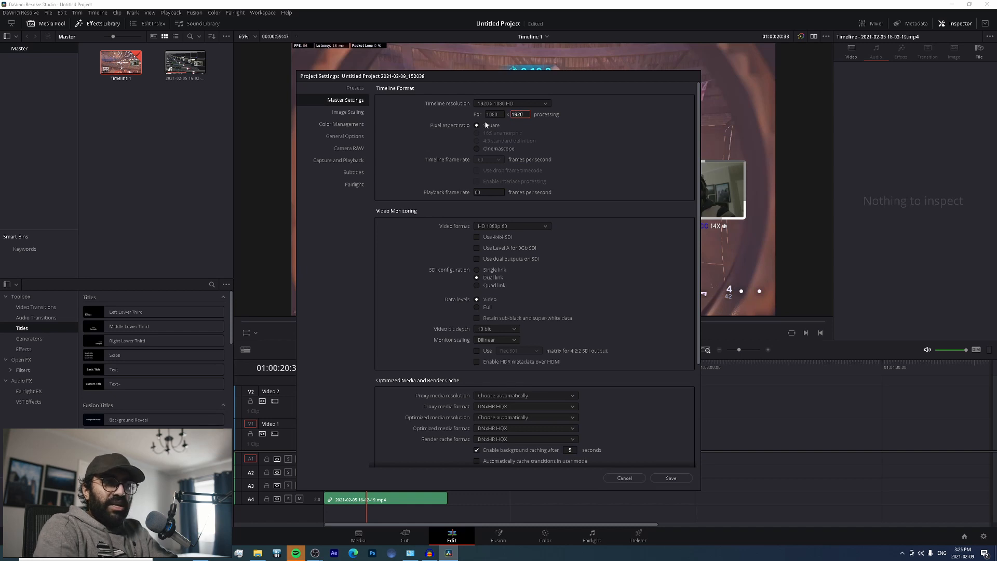
left_click(680, 452)
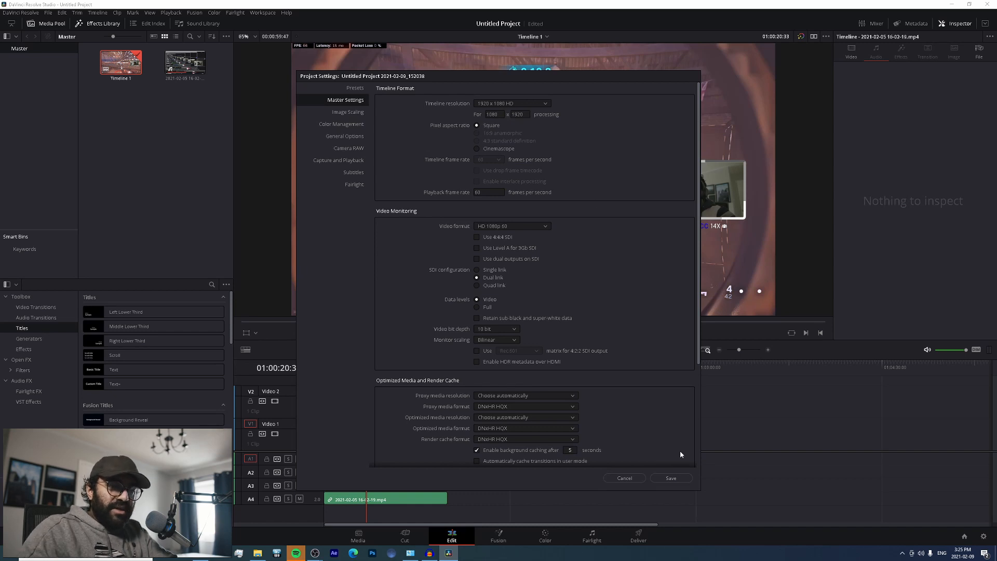
left_click(671, 477)
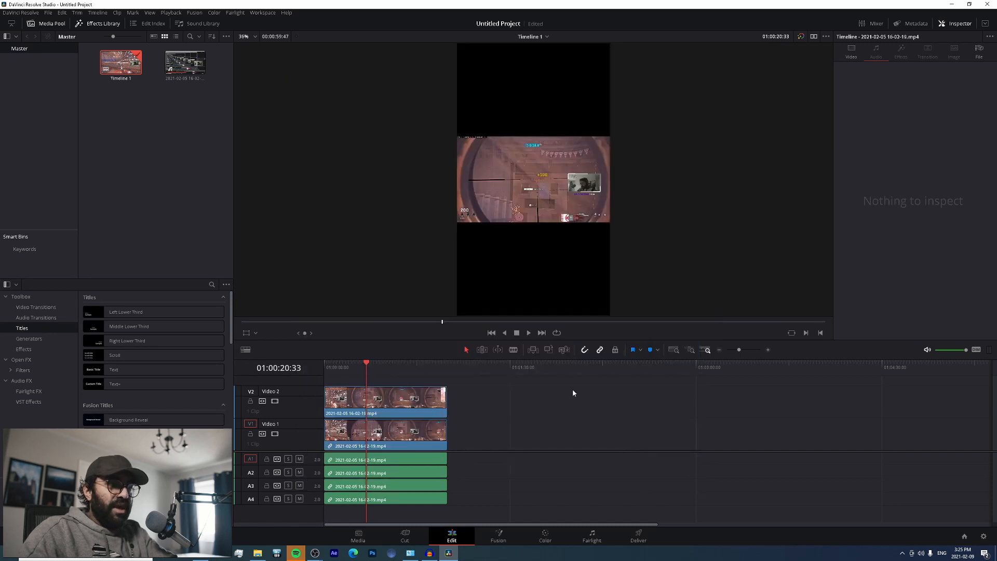
Step: Scale the Video 2 clip to a zoom of 2.400 and shift it down to a Y position of -264
left_click(439, 430)
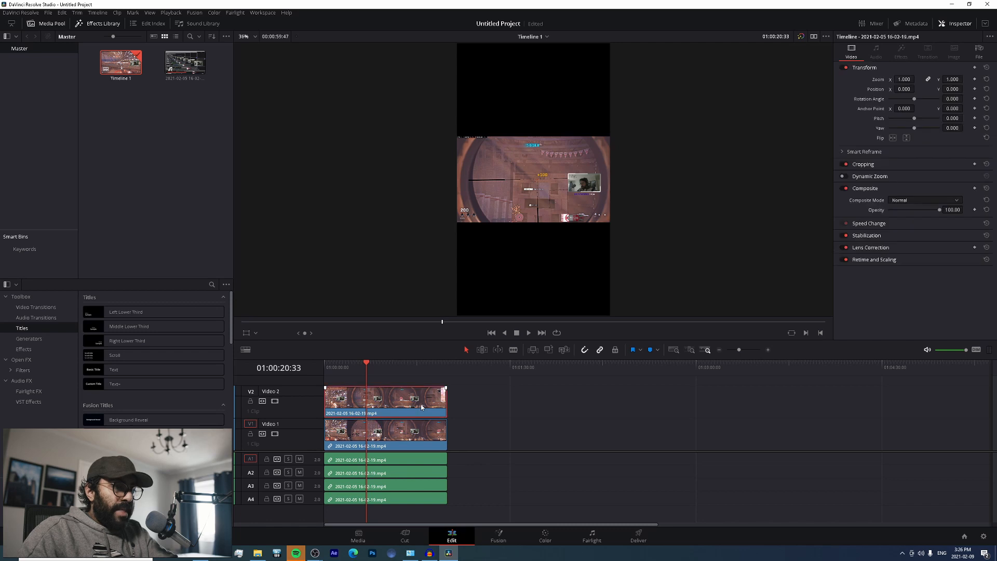
left_click(422, 408)
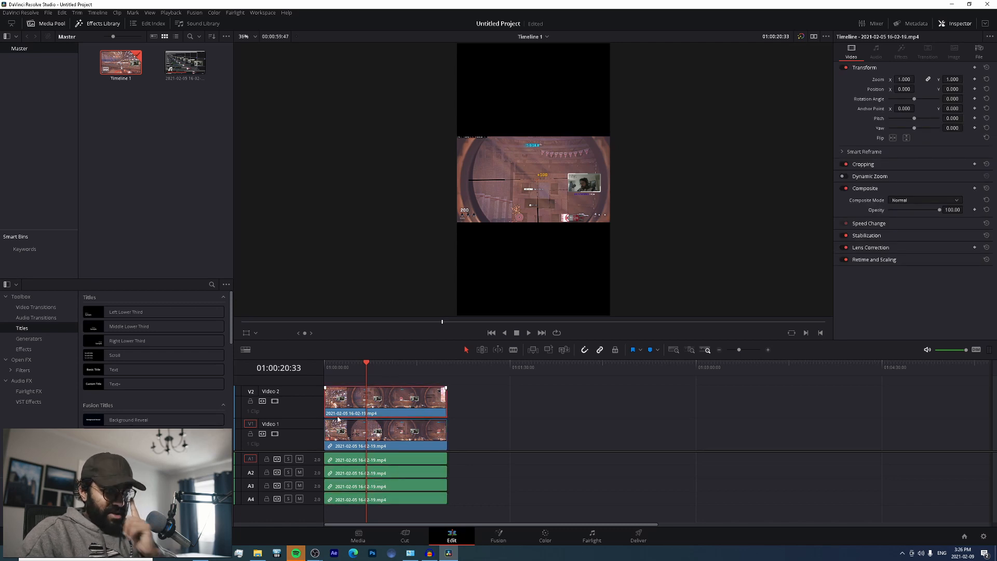
left_click(394, 441)
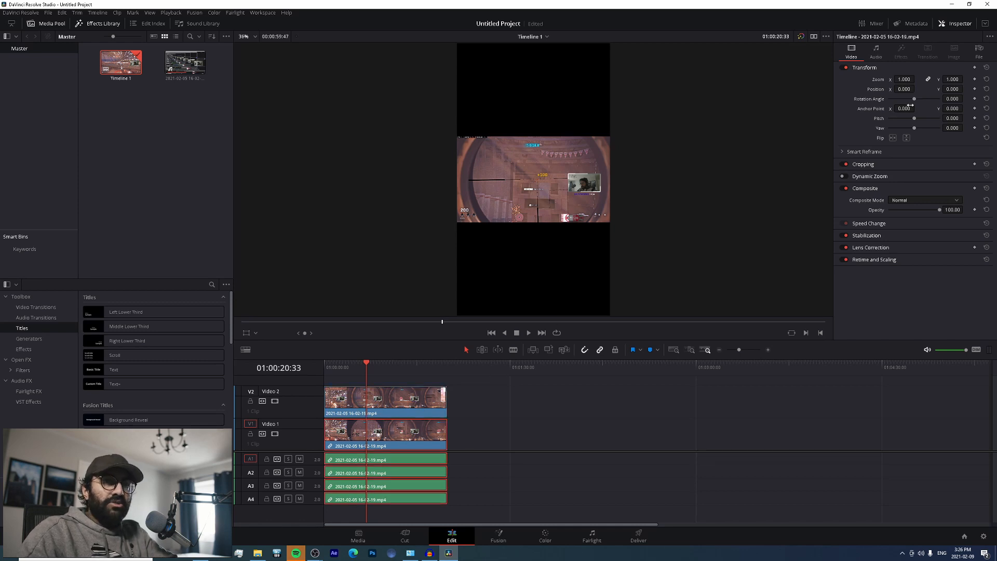
left_click(411, 406)
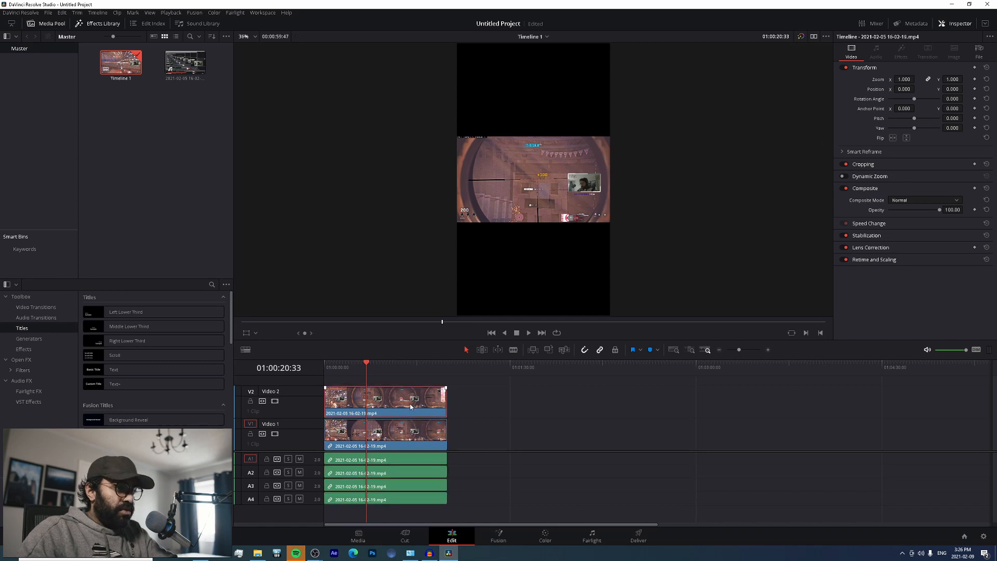
mouse_move(903, 79)
left_mouse_down()
mouse_move(914, 79)
mouse_move(904, 80)
left_mouse_up()
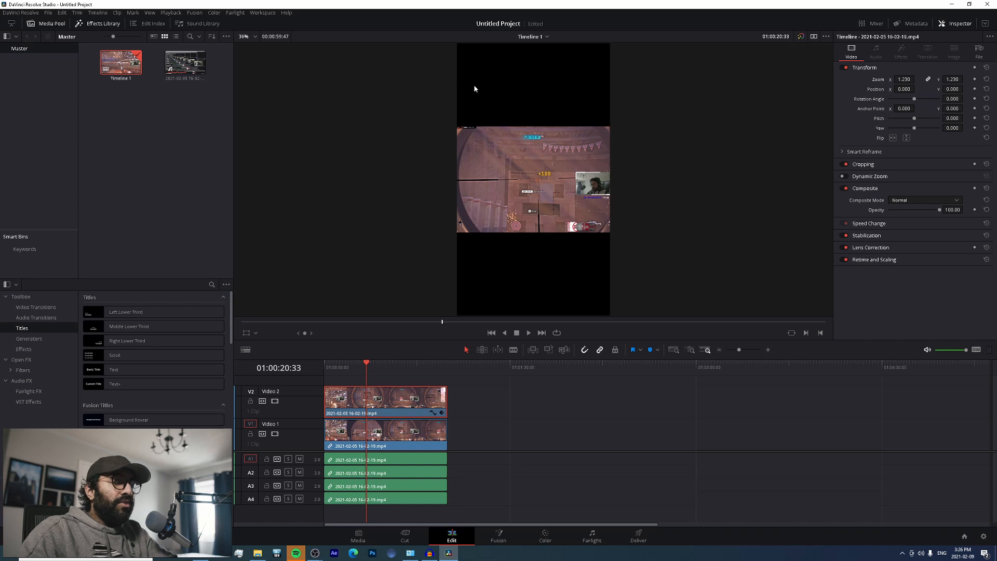
left_click_drag(906, 79, 917, 79)
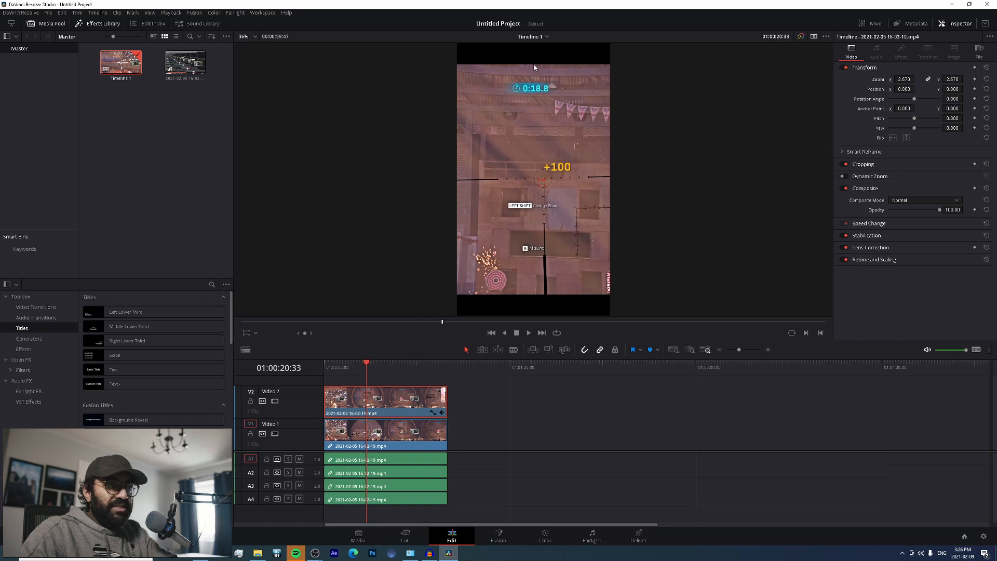
left_click_drag(908, 79, 957, 91)
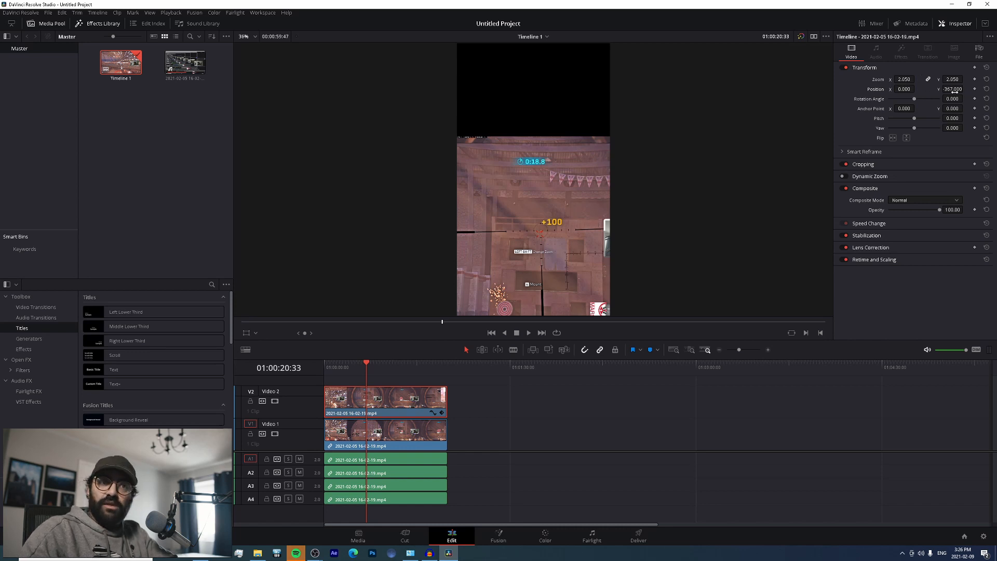
left_click_drag(905, 79, 995, 90)
left_click_drag(903, 80, 964, 89)
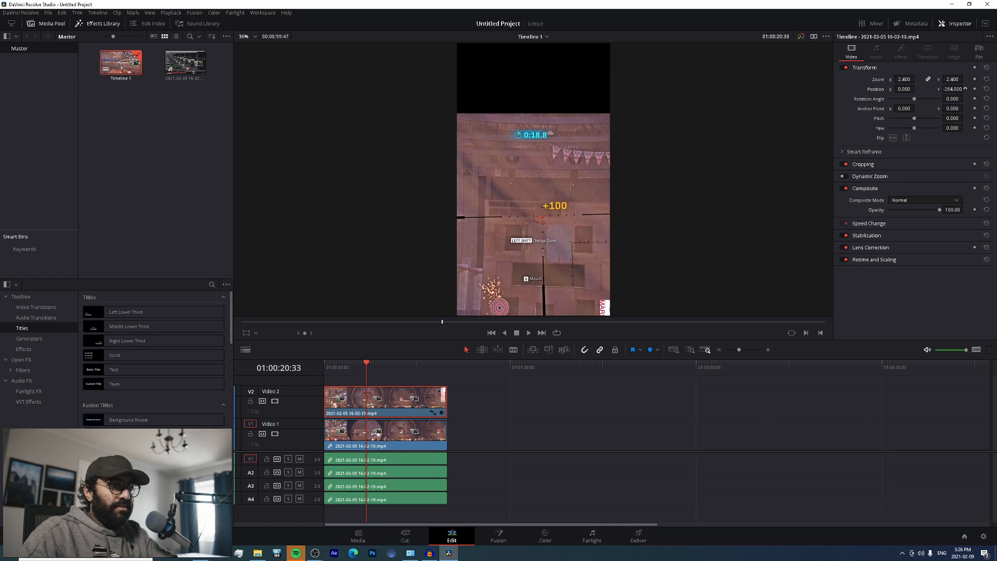
Step: Set the Video 2 clip's X position to 35, checking the gameplay framing at 01:00:37:31
mouse_move(367, 362)
left_mouse_down()
mouse_move(403, 362)
mouse_move(382, 362)
left_mouse_up()
mouse_move(904, 89)
left_mouse_down()
mouse_move(917, 89)
mouse_move(883, 89)
mouse_move(926, 88)
mouse_move(917, 89)
left_mouse_up()
left_click_drag(377, 361, 402, 359)
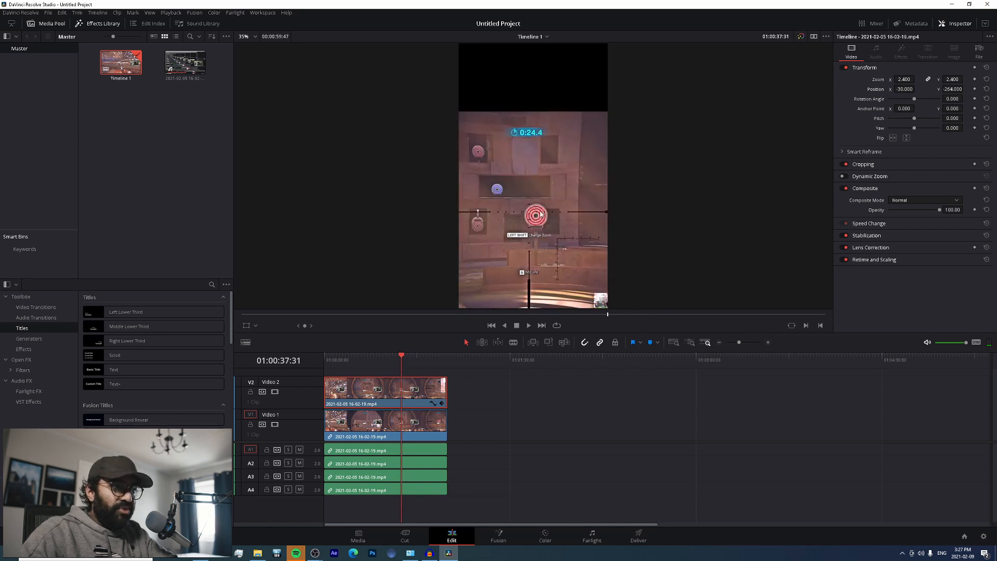
left_click_drag(917, 89, 917, 89)
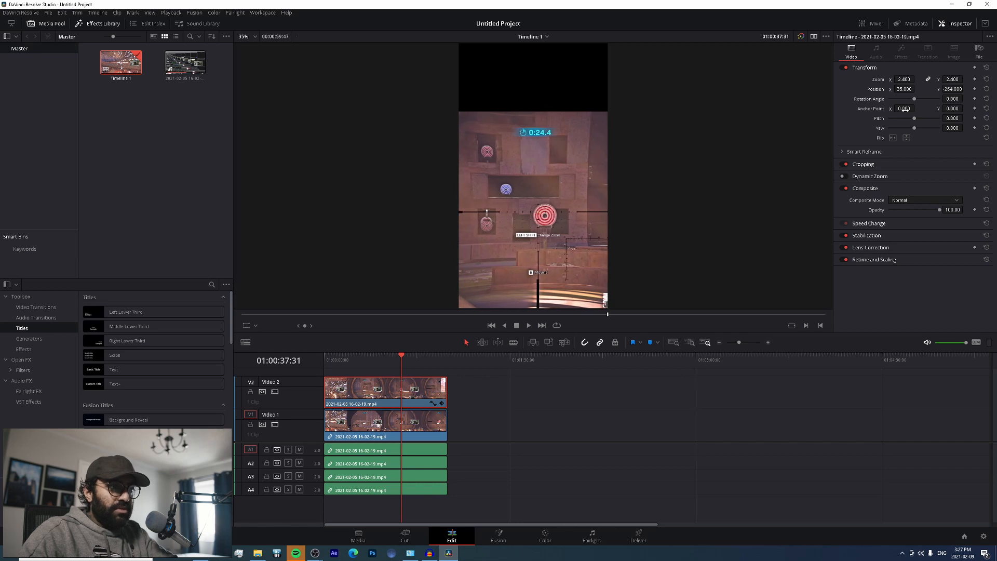
Step: Play a short stretch of the timeline to check the Video 2 gameplay framing
key("space")
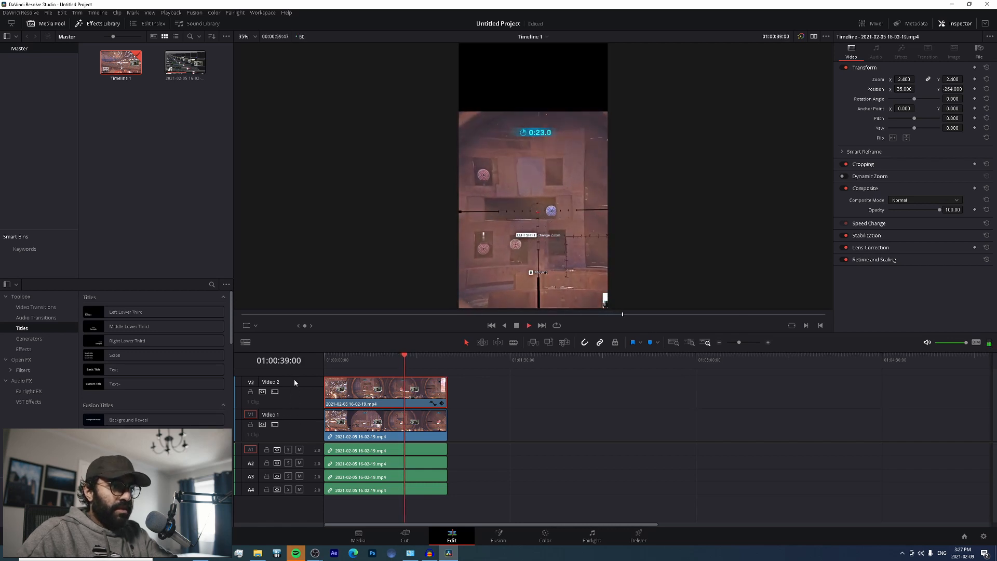
key("space")
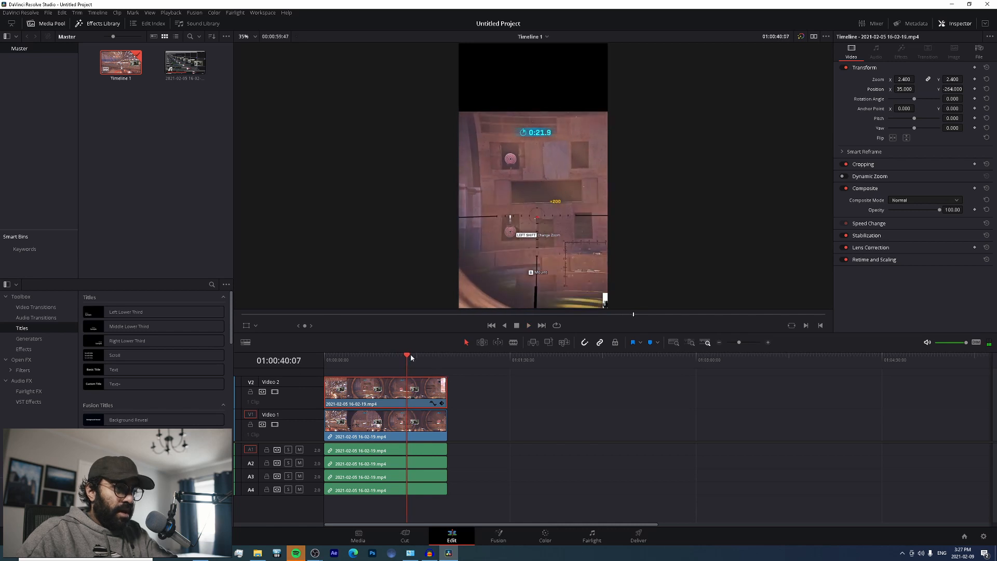
left_click(412, 423)
left_click(411, 392)
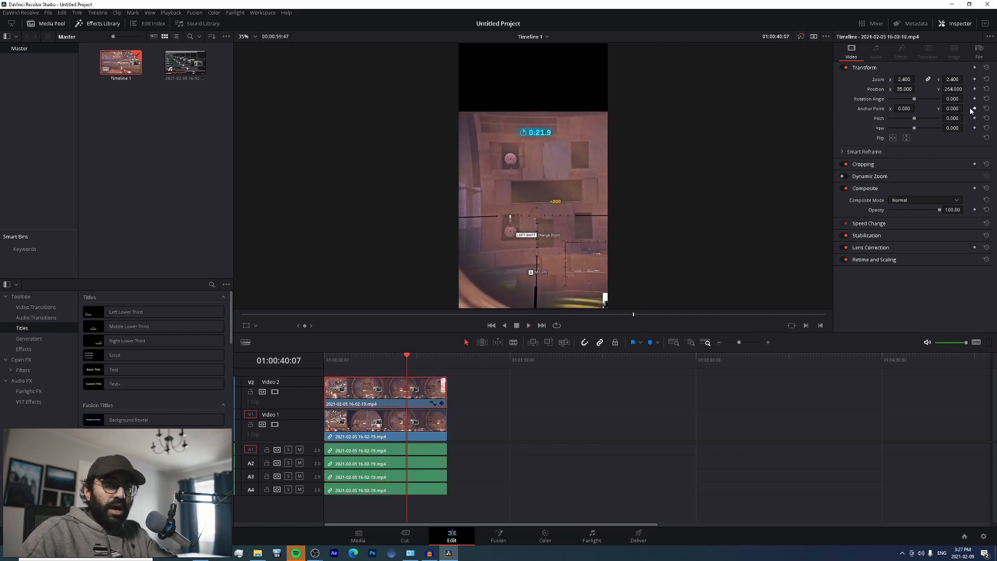
Step: Hide the Video 2 track and frame the webcam in the Video 1 clip with zoom 4.880, X position -1747 and Y position 778
left_click(275, 391)
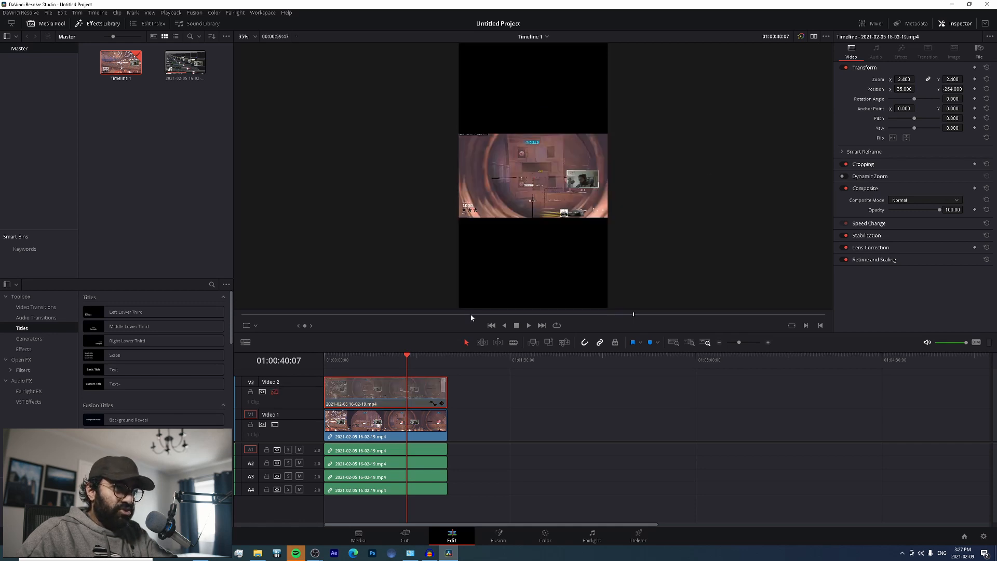
left_click(352, 423)
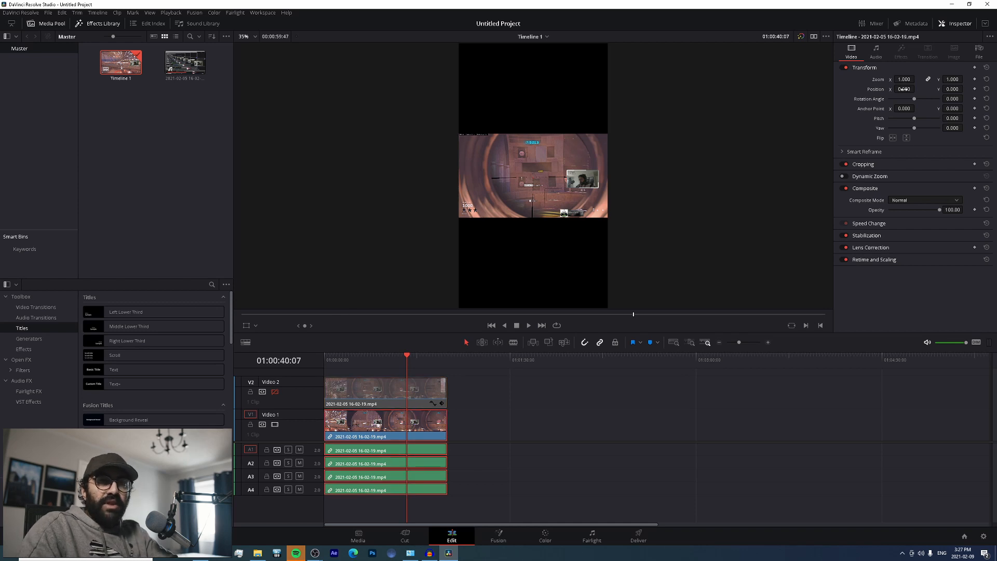
left_click_drag(903, 79, 964, 89)
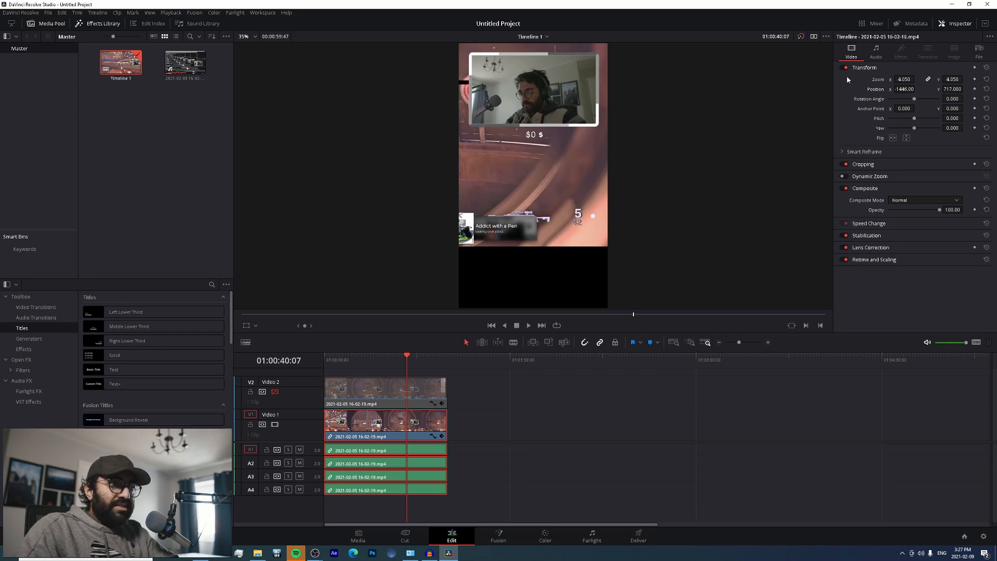
mouse_move(909, 79)
left_mouse_down()
mouse_move(919, 79)
mouse_move(905, 87)
mouse_move(917, 88)
mouse_move(906, 90)
left_mouse_up()
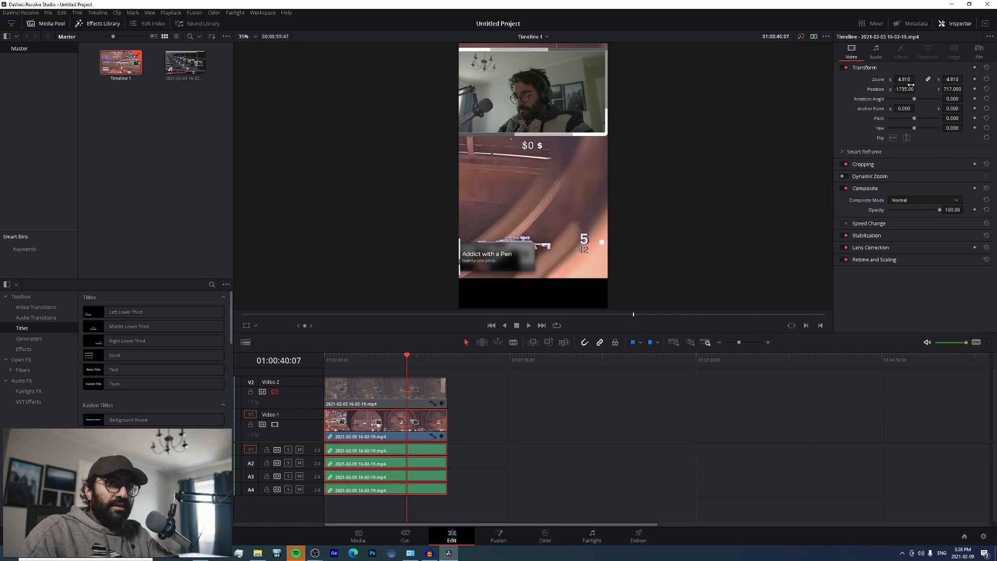
mouse_move(904, 79)
left_mouse_down()
mouse_move(964, 89)
mouse_move(908, 89)
mouse_move(917, 88)
left_mouse_up()
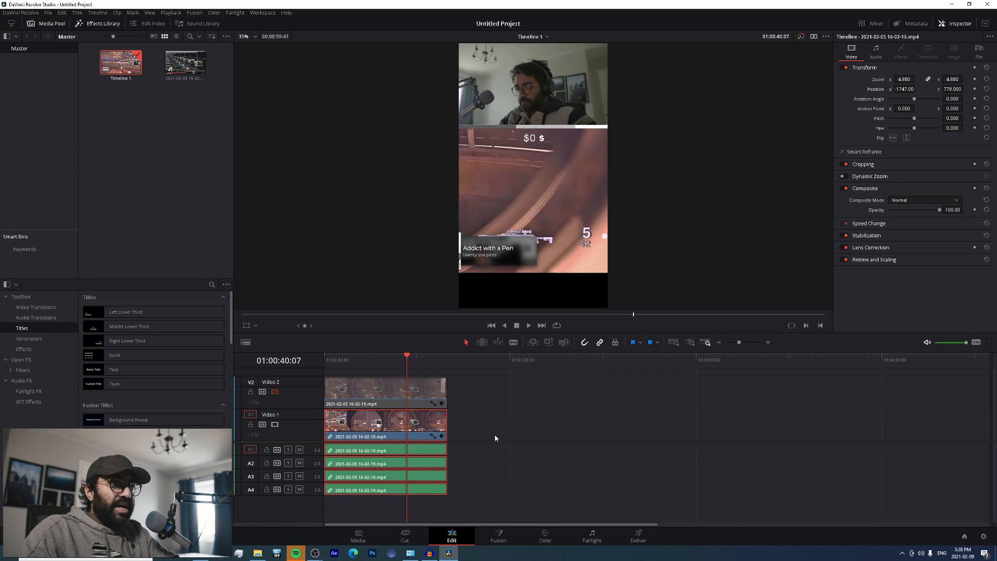
Step: Show the Video 2 track again and raise the Video 1 clip to a Y position of 862
left_click(275, 392)
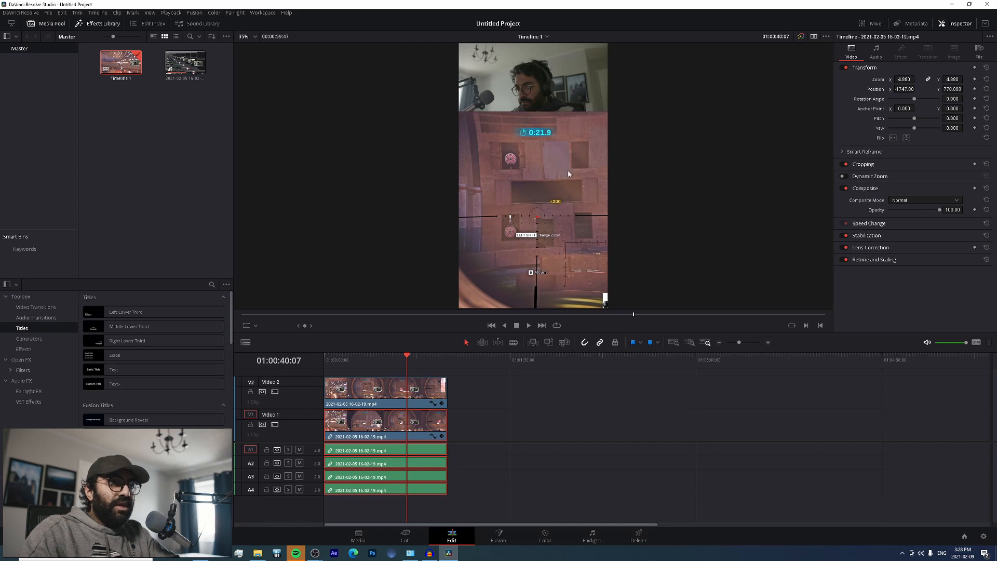
left_click_drag(950, 87, 964, 88)
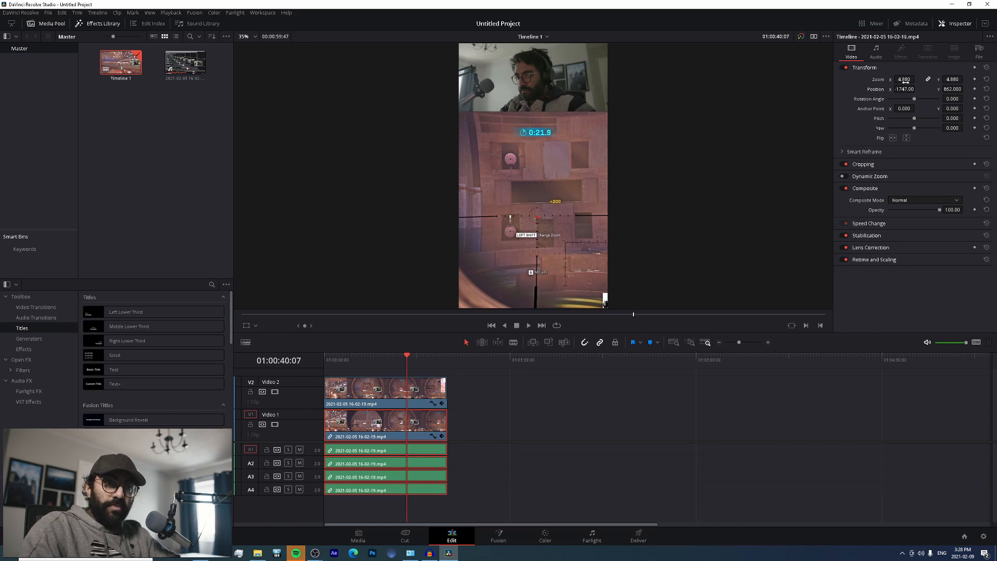
mouse_move(903, 80)
left_mouse_down()
mouse_move(916, 79)
mouse_move(904, 79)
left_mouse_up()
Step: Reduce the Video 2 clip's zoom to 2.240 and set its Y position to -302
left_click(485, 419)
left_click(423, 397)
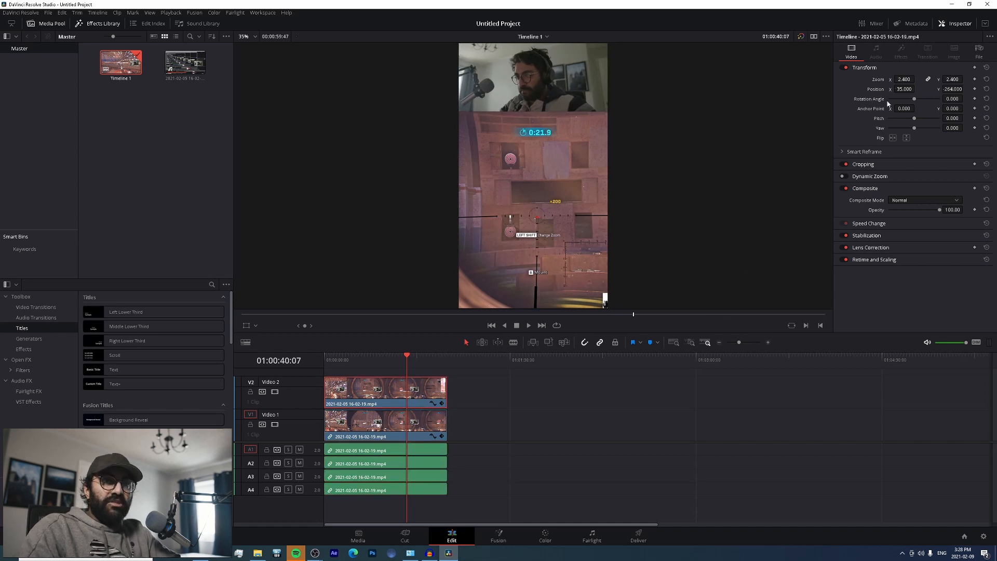
left_click_drag(905, 79, 955, 89)
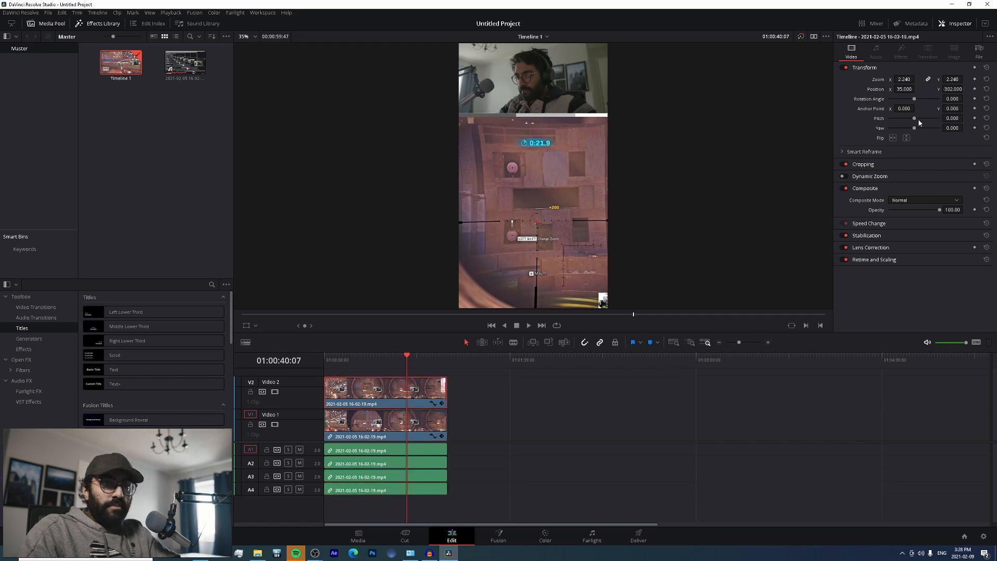
Step: Reframe the Video 1 webcam clip with zoom 4.980, X position -1785 and Y position 789
left_click(415, 426)
left_click_drag(912, 79, 962, 89)
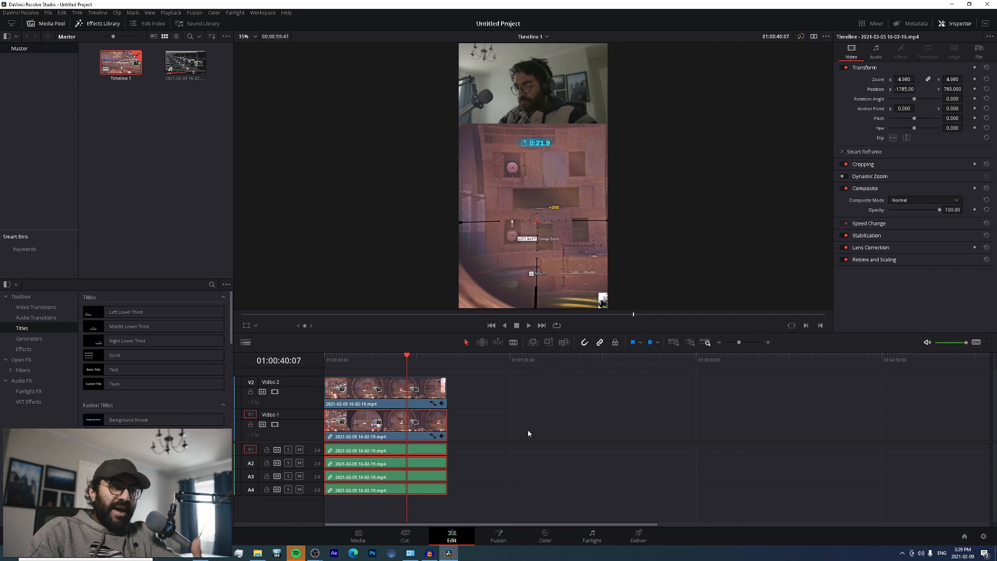
left_click(506, 424)
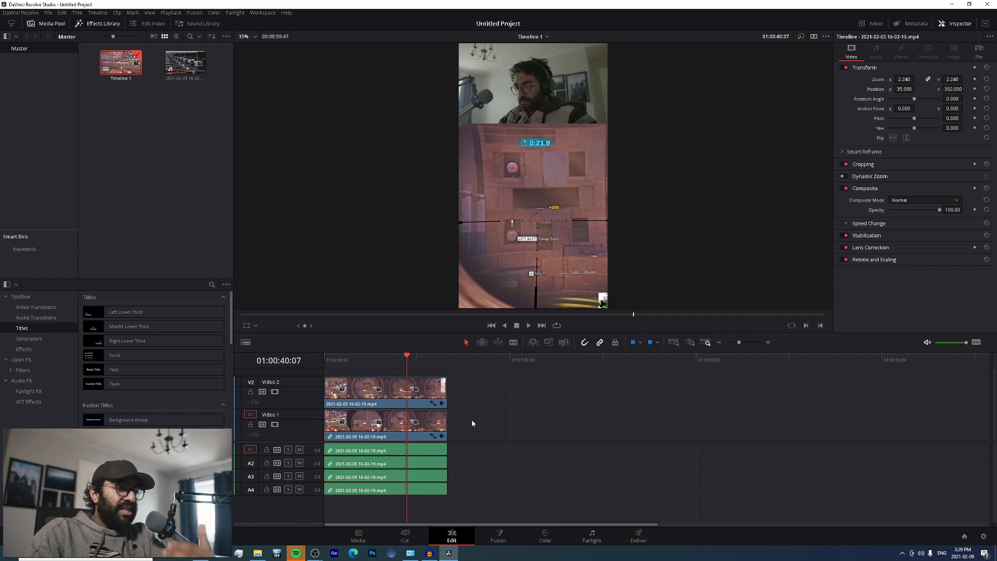
Step: Play the timeline briefly to check the stacked webcam and gameplay layout
left_click(398, 426)
left_click(409, 395)
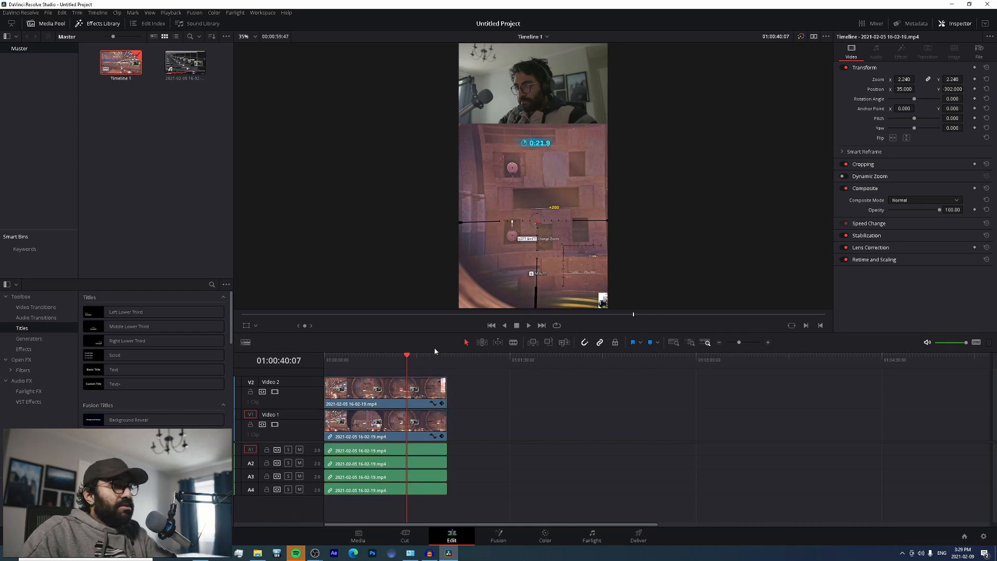
key("space")
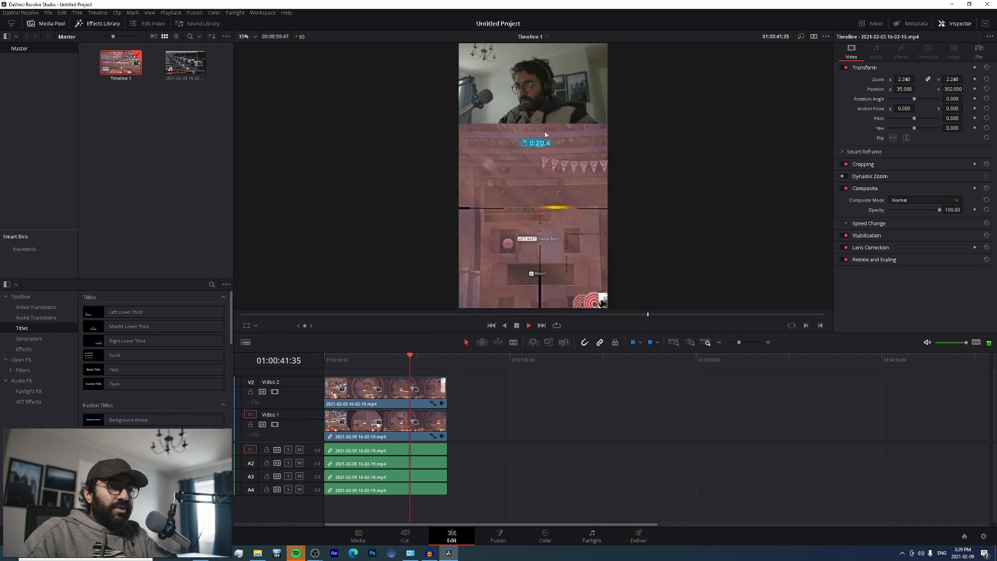
key("space")
Step: Add a Text title on a new track above Video 2 and extend it over the full length of the clips
left_click(112, 371)
left_click_drag(111, 372, 415, 384)
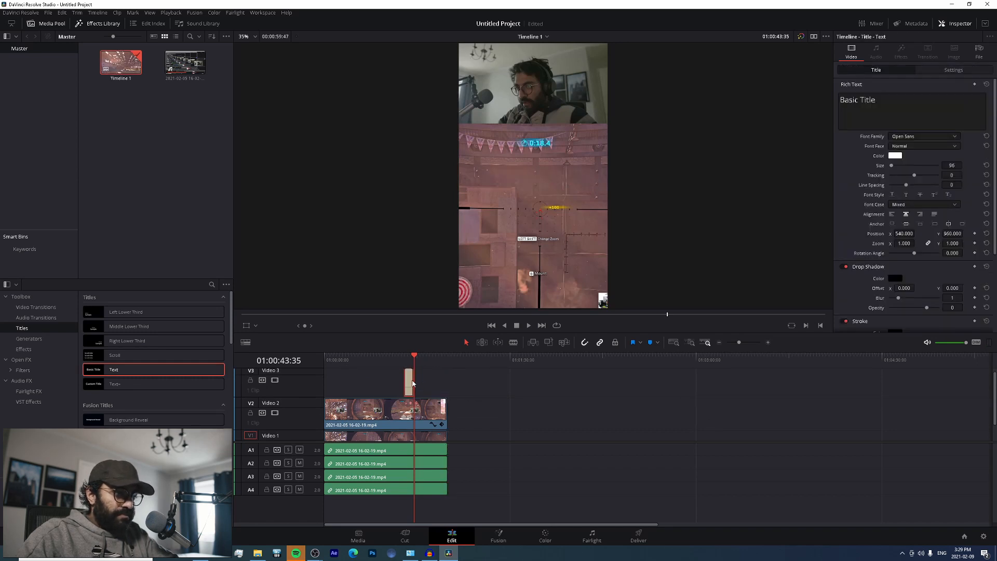
left_click(465, 388)
left_click_drag(739, 342, 743, 342)
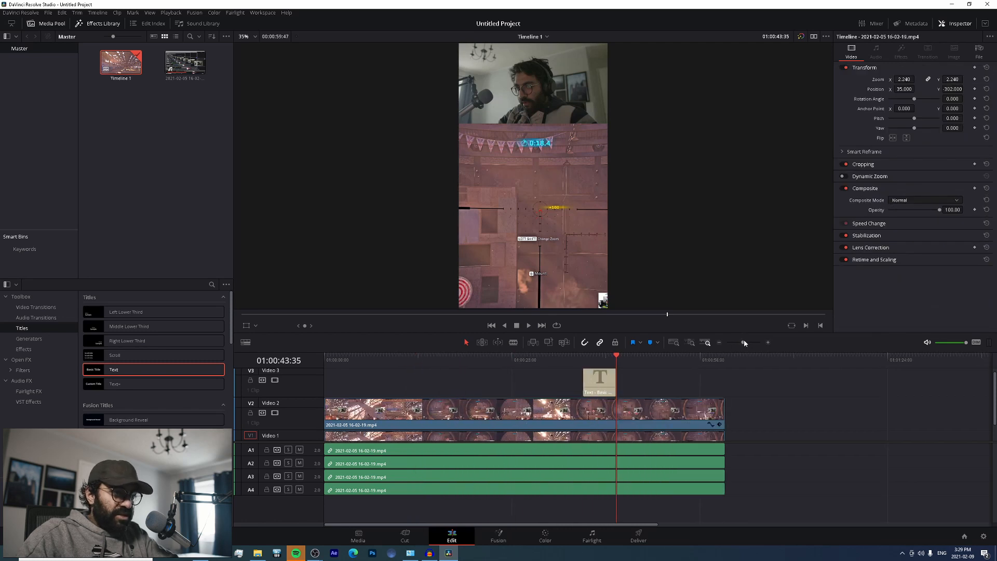
left_click_drag(614, 378, 725, 378)
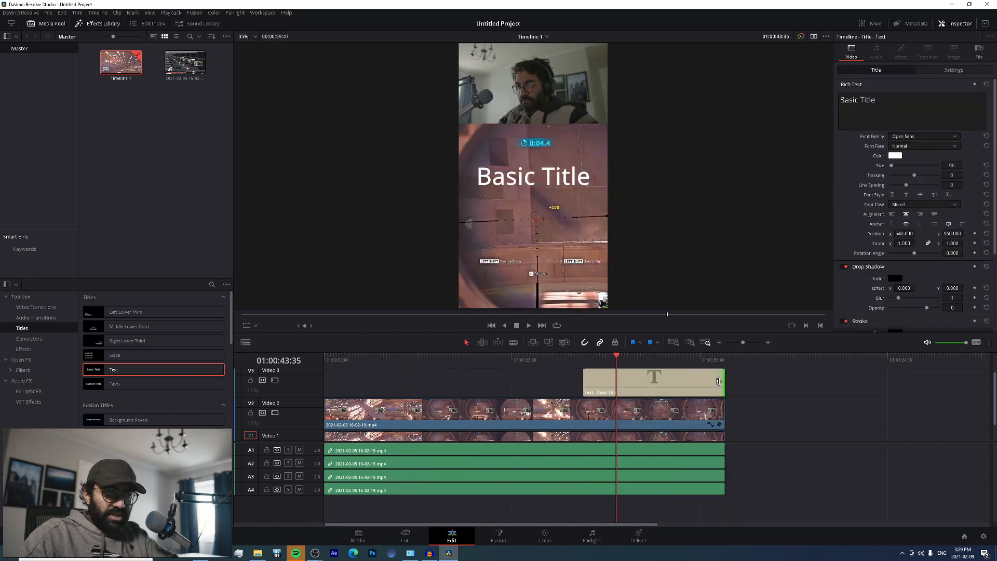
left_click_drag(583, 378, 263, 382)
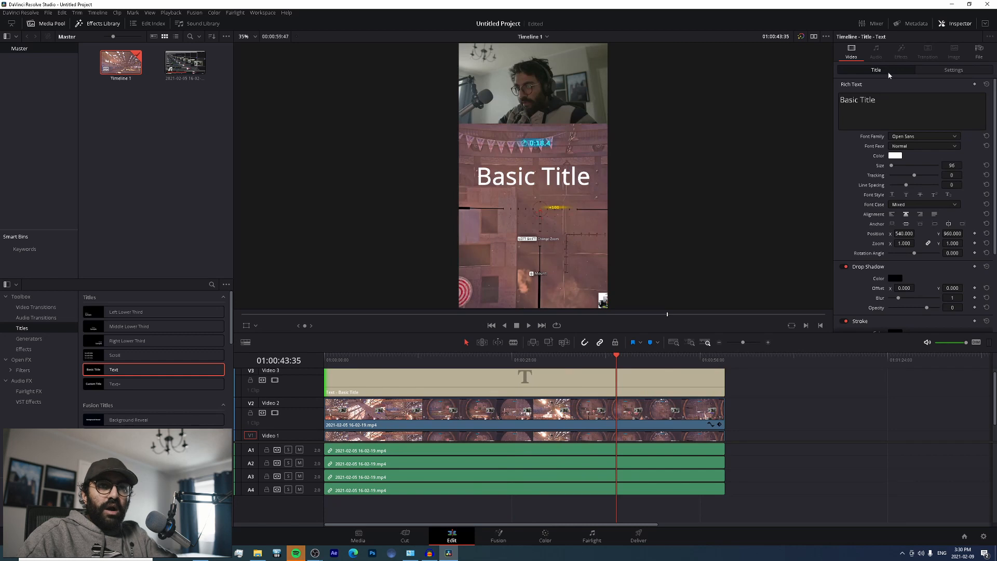
Step: Move the title up and slightly right so it sits over the boundary between the webcam and the gameplay
left_click(941, 71)
left_click_drag(905, 106, 996, 107)
left_click(864, 73)
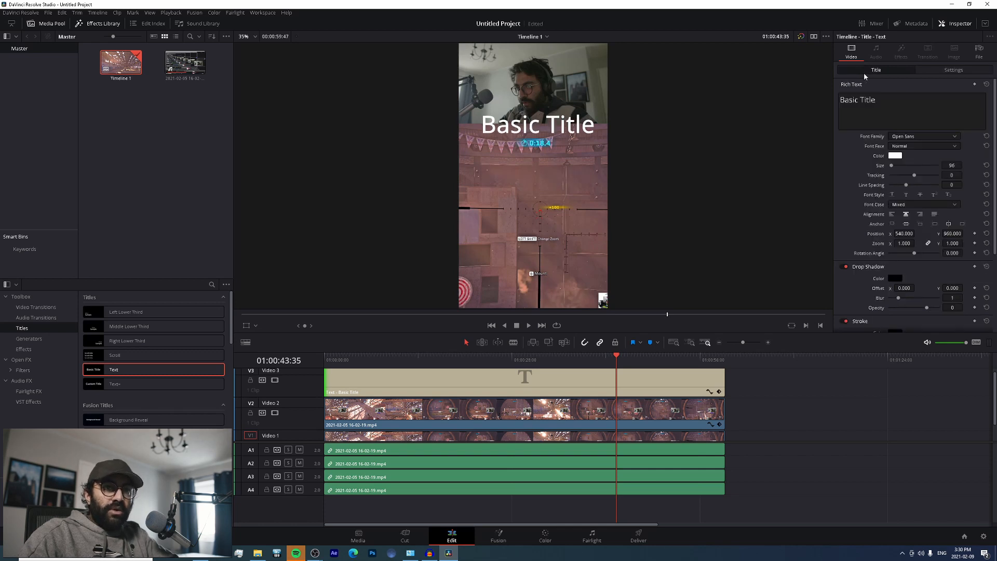
left_click_drag(954, 165, 945, 165)
left_click(892, 102)
key("BackSpace")
key("BackSpace")
key("BackSpace")
key("BackSpace")
key("BackSpace")
key("BackSpace")
key("BackSpace")
key("BackSpace")
key("BackSpace")
key("BackSpace")
key("BackSpace")
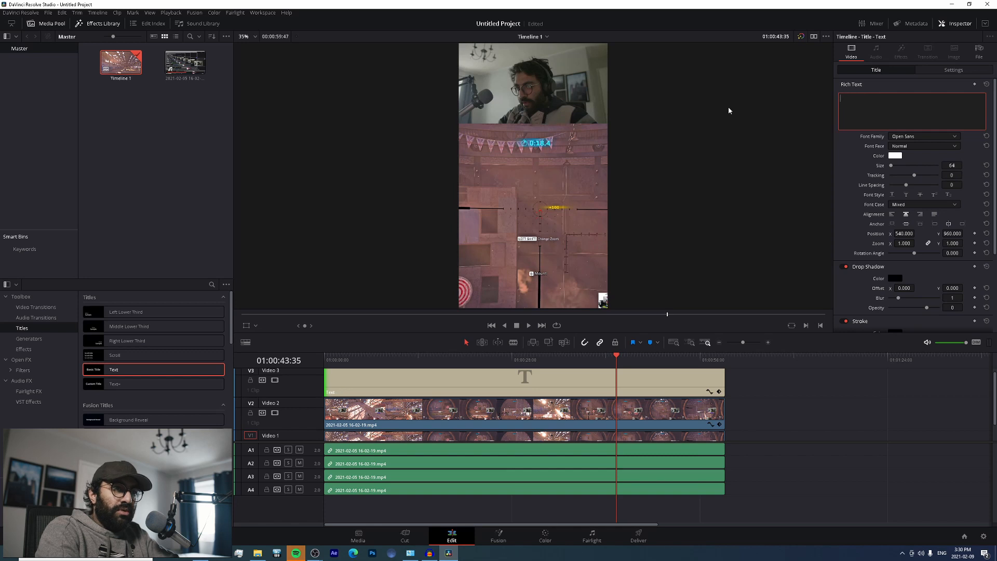
type("@")
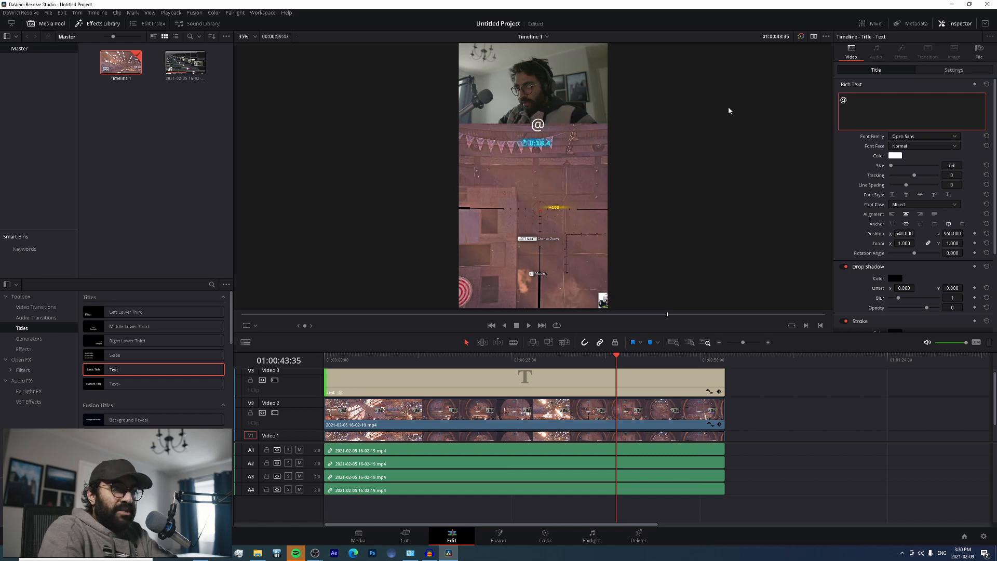
type("mxgica")
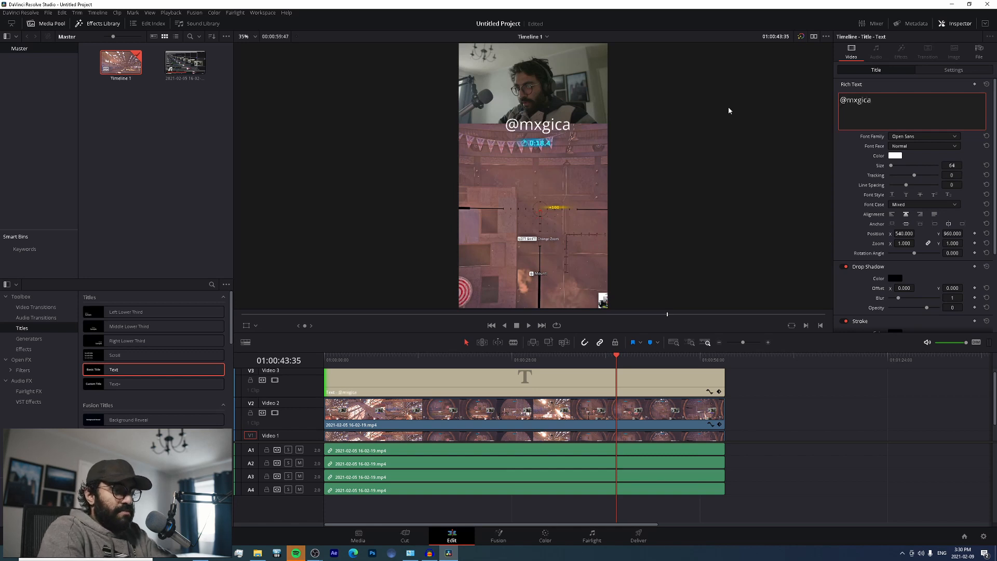
type("rtistry")
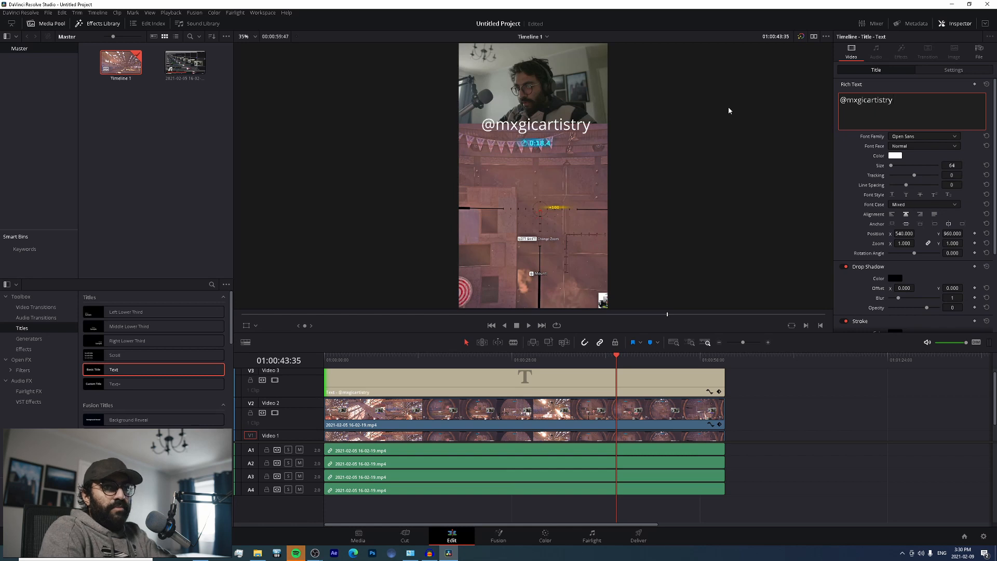
key("Return")
type("on Twitch")
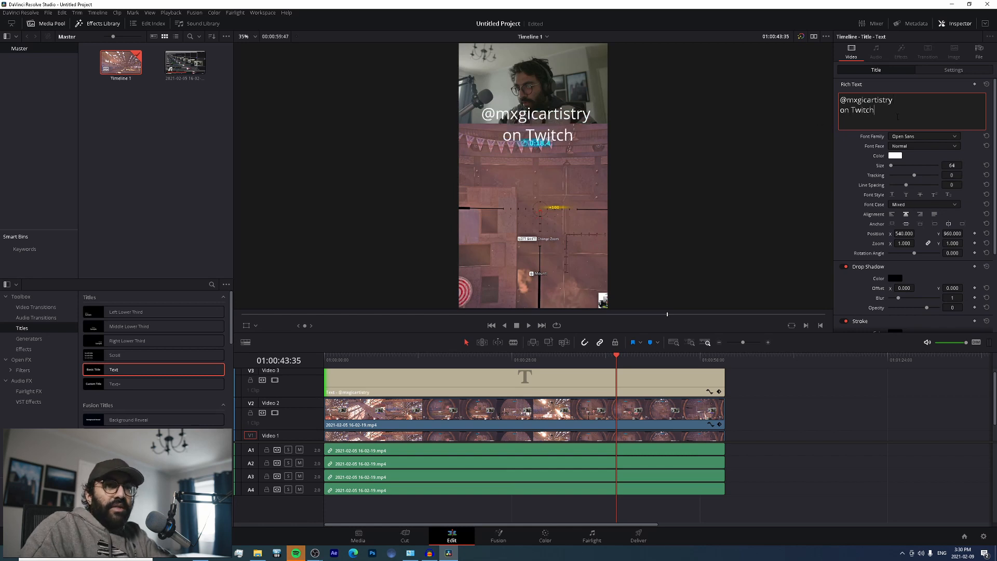
key("ctrl+a")
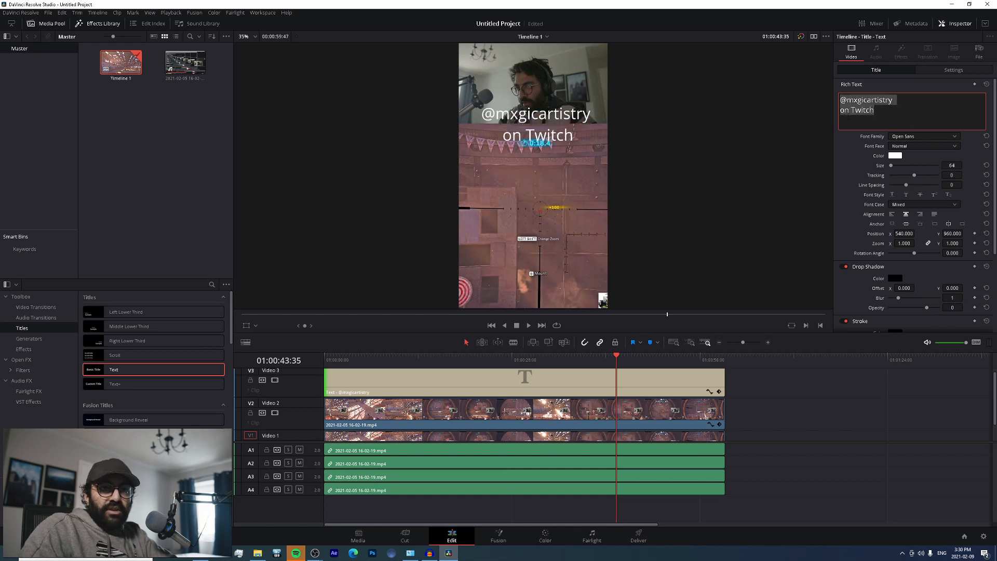
left_click_drag(950, 165, 950, 165)
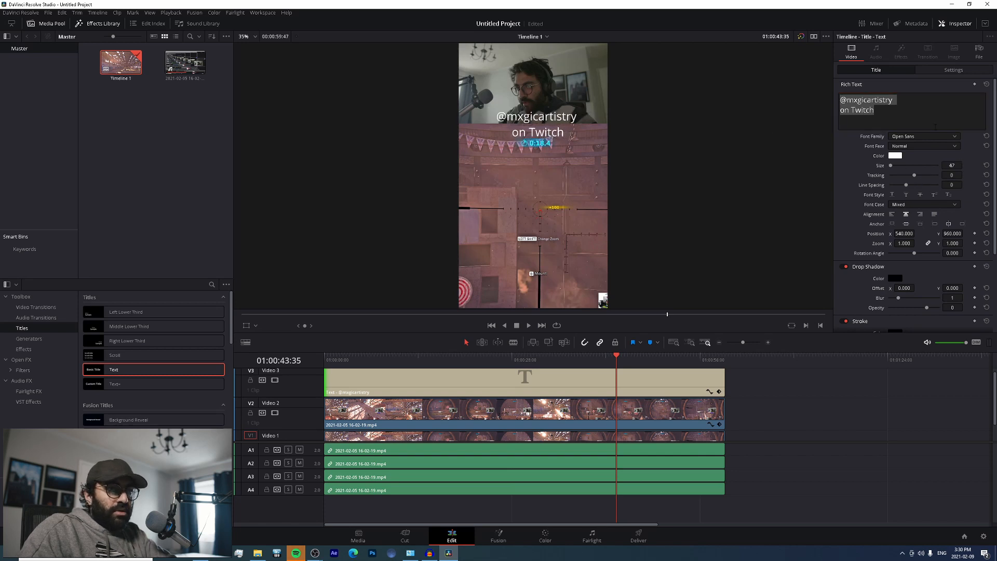
left_click(893, 156)
left_click(571, 200)
left_click(601, 183)
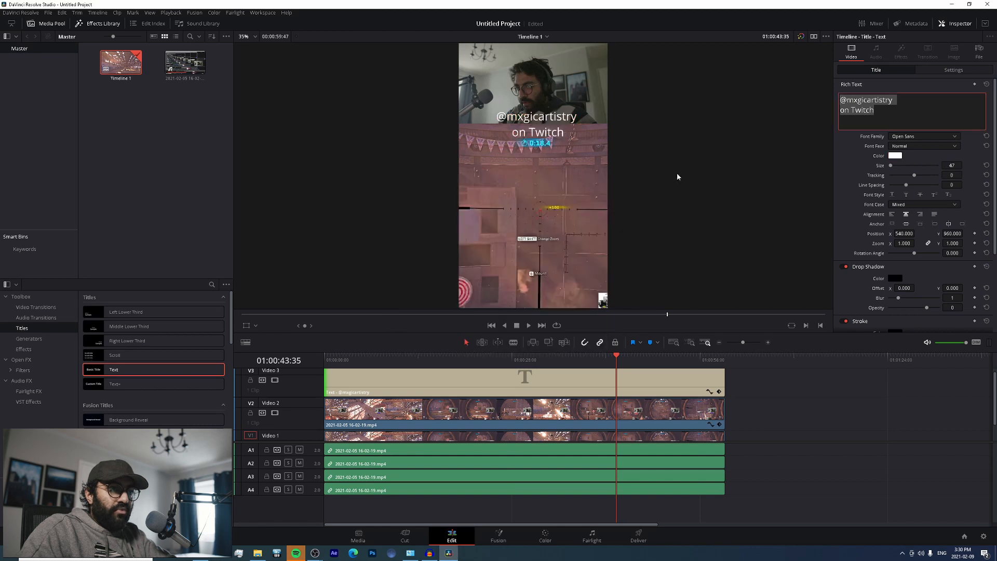
Step: Color the title text red (#ff0004) and set its X position to 501
left_click(894, 155)
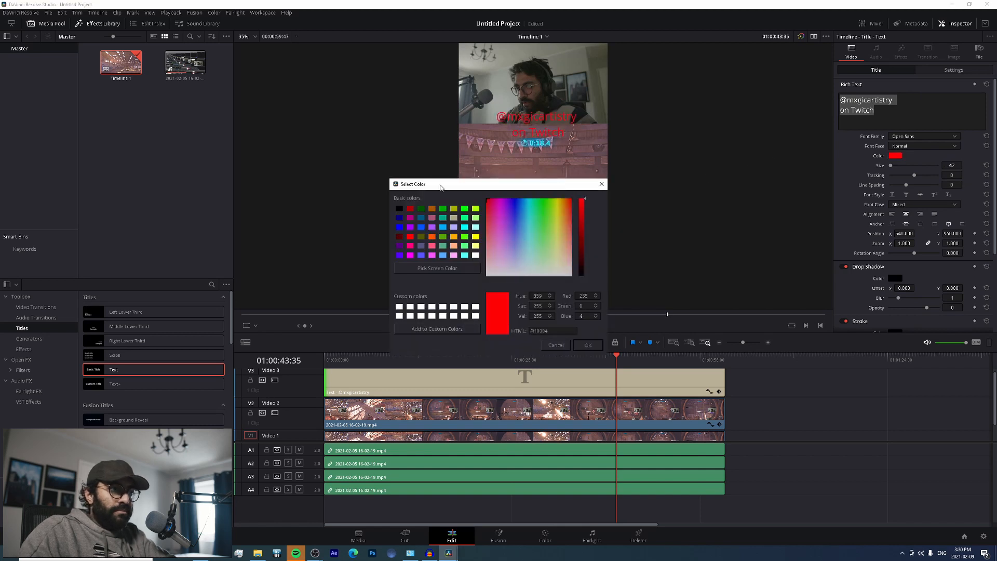
left_click(587, 345)
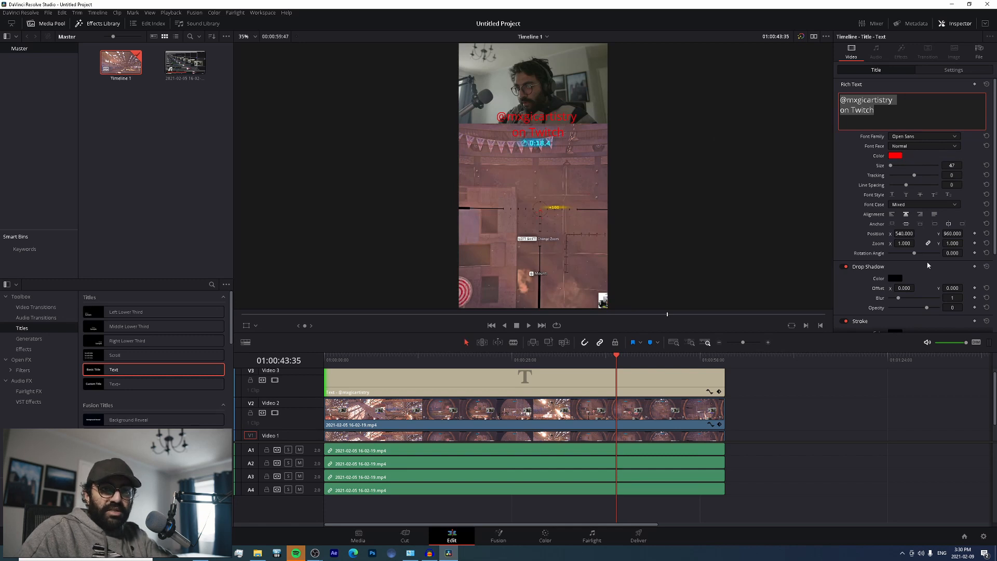
left_click_drag(899, 233, 919, 120)
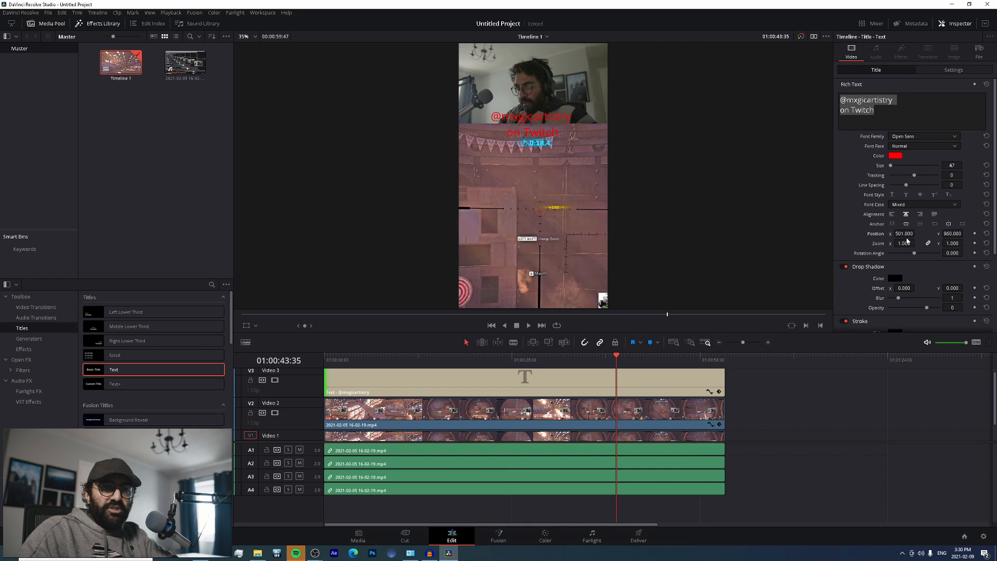
Step: Try right alignment on the title, restore center alignment, and set its font case to All Caps
left_click(919, 214)
left_click(906, 214)
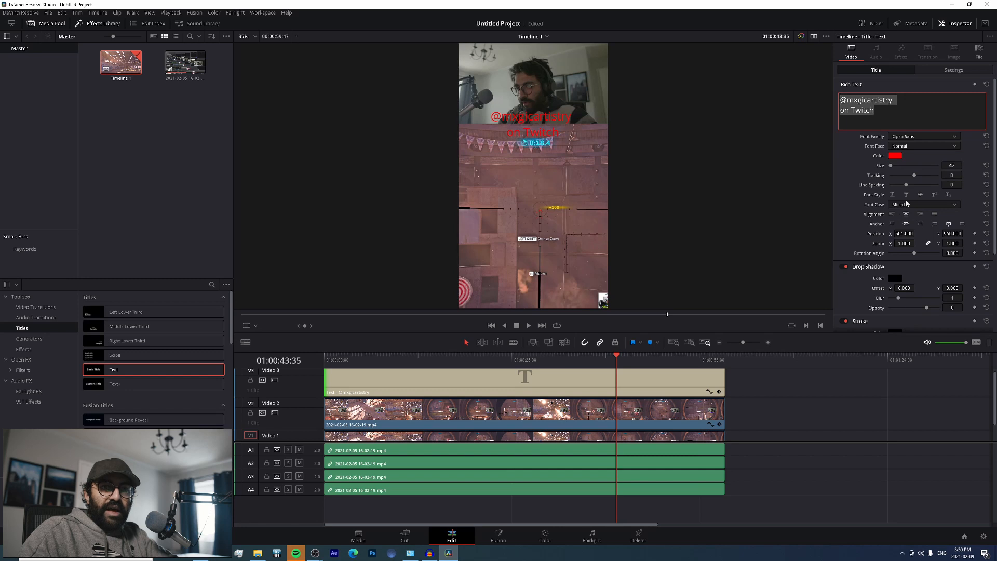
left_click(905, 207)
left_click(906, 224)
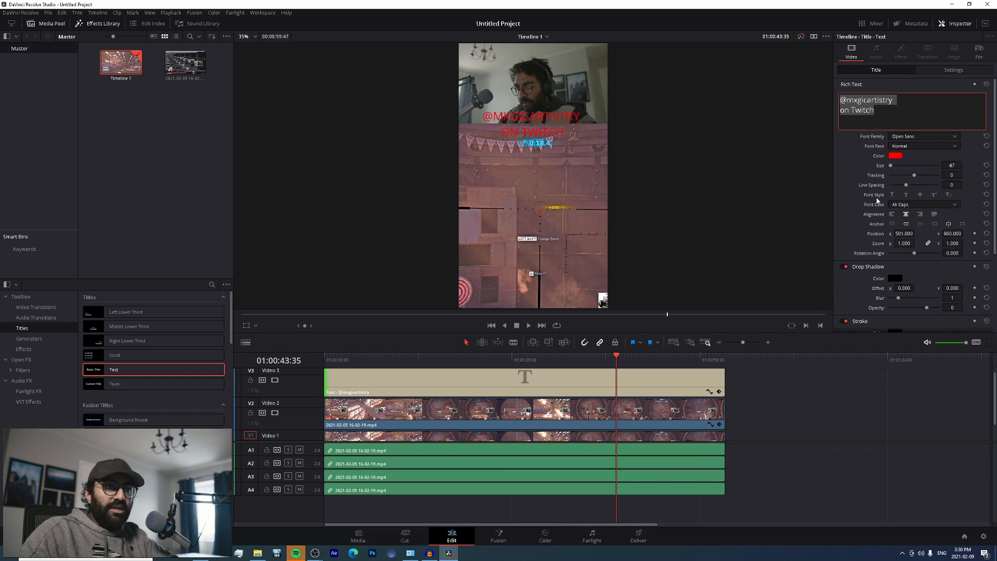
left_click(915, 208)
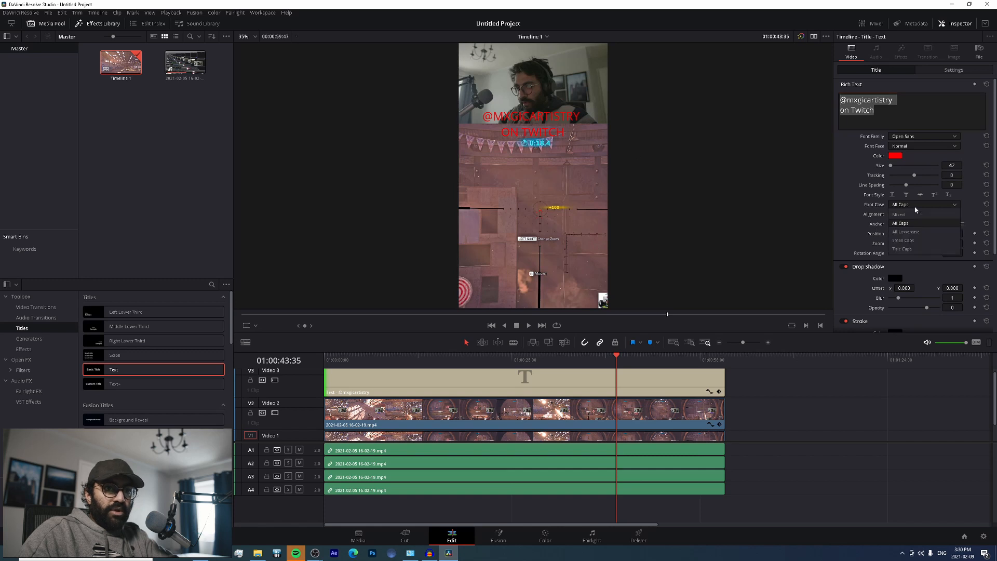
left_click(915, 204)
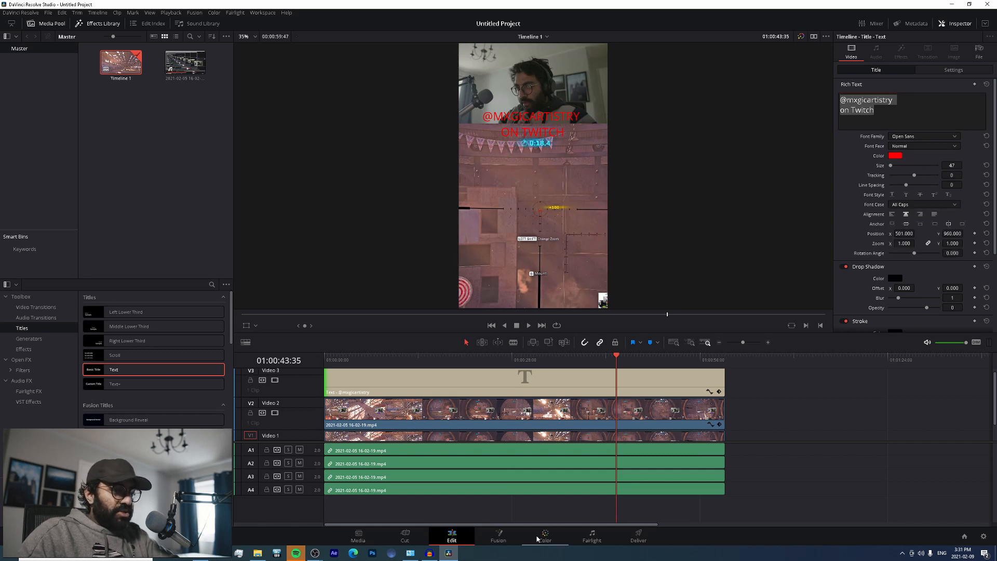
Step: Choose the H.264 Master render preset for delivery and check its audio export settings
left_click(643, 545)
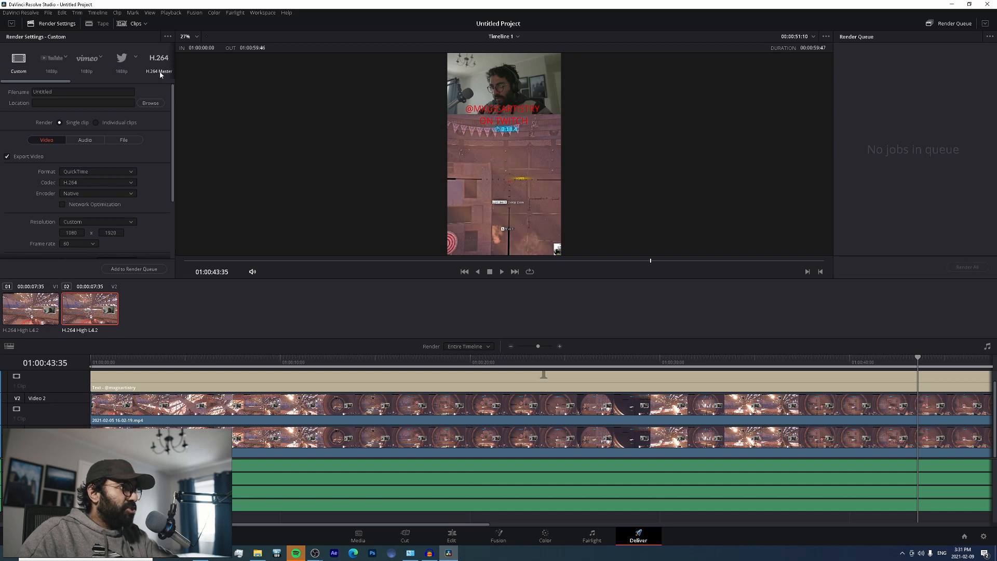
left_click(158, 74)
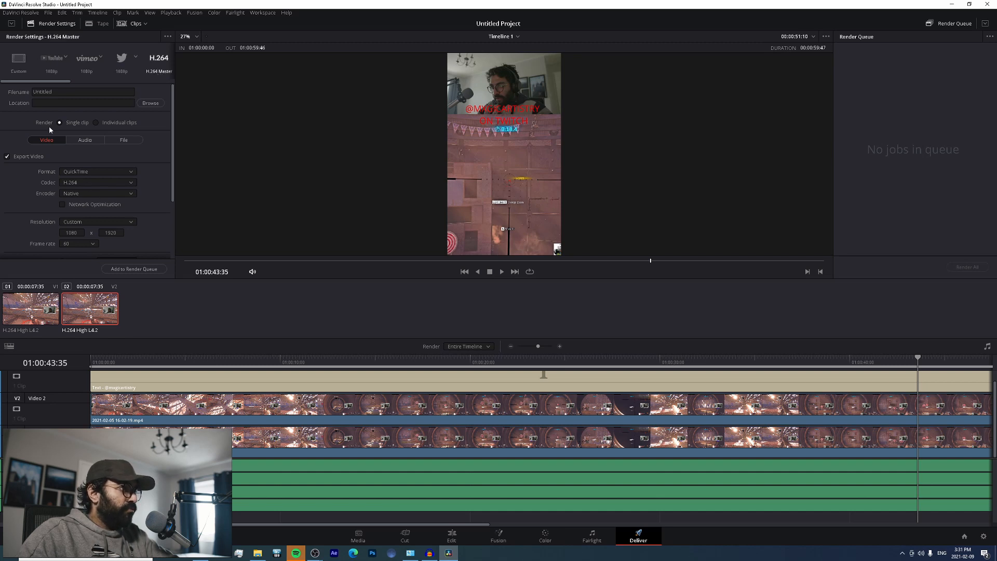
left_click(85, 140)
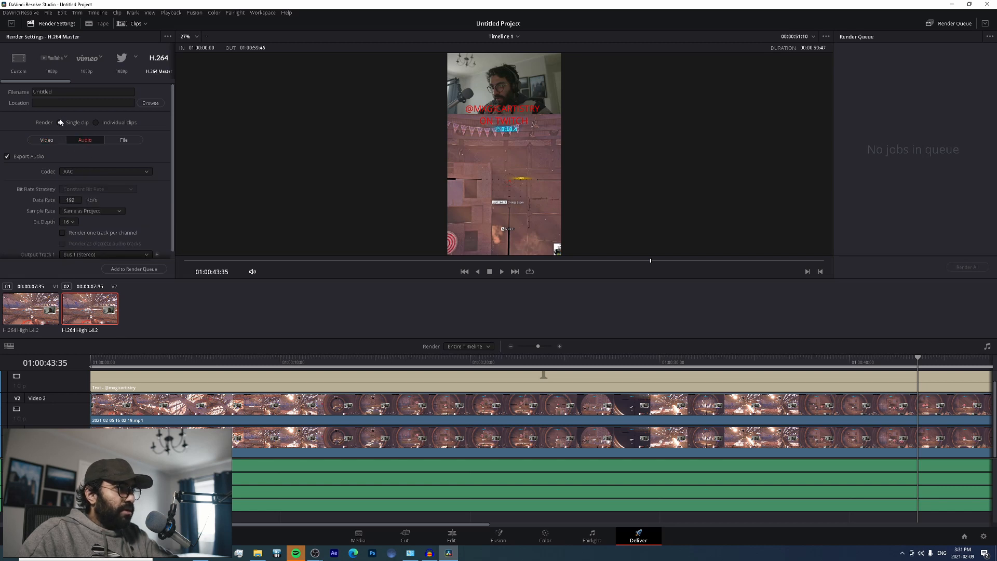
scroll(27, 225, "down", 1)
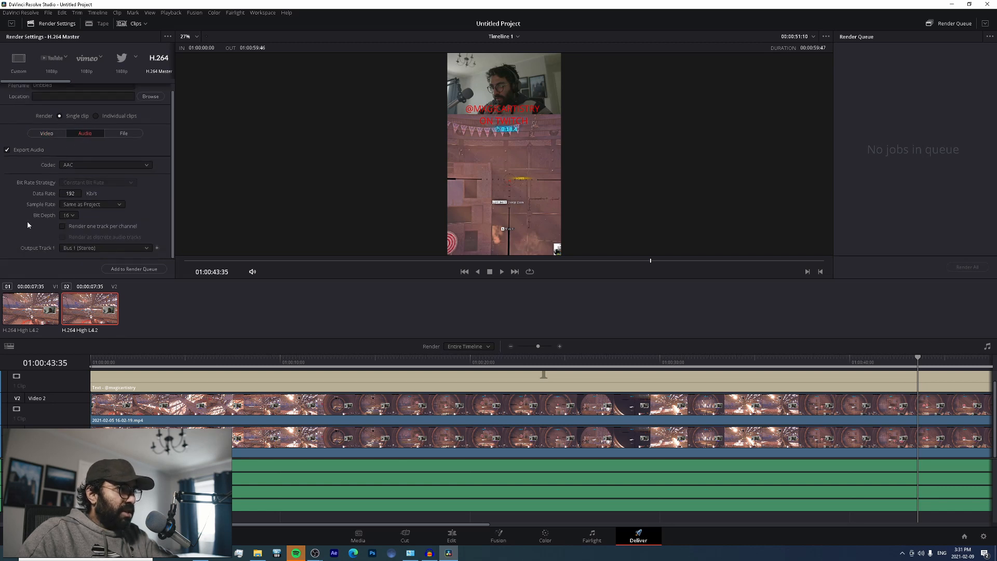
left_click(78, 250)
left_click(79, 252)
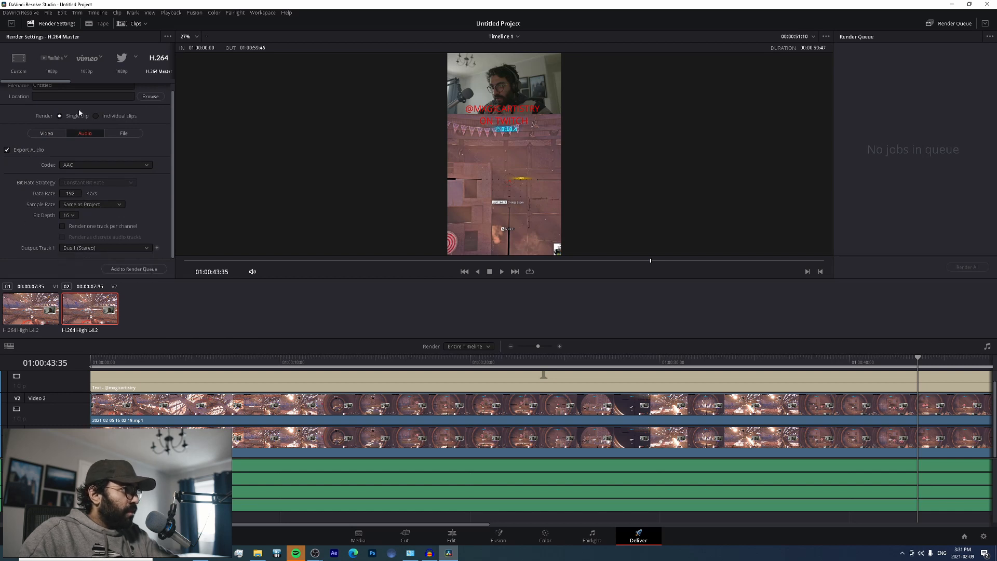
left_click(114, 86)
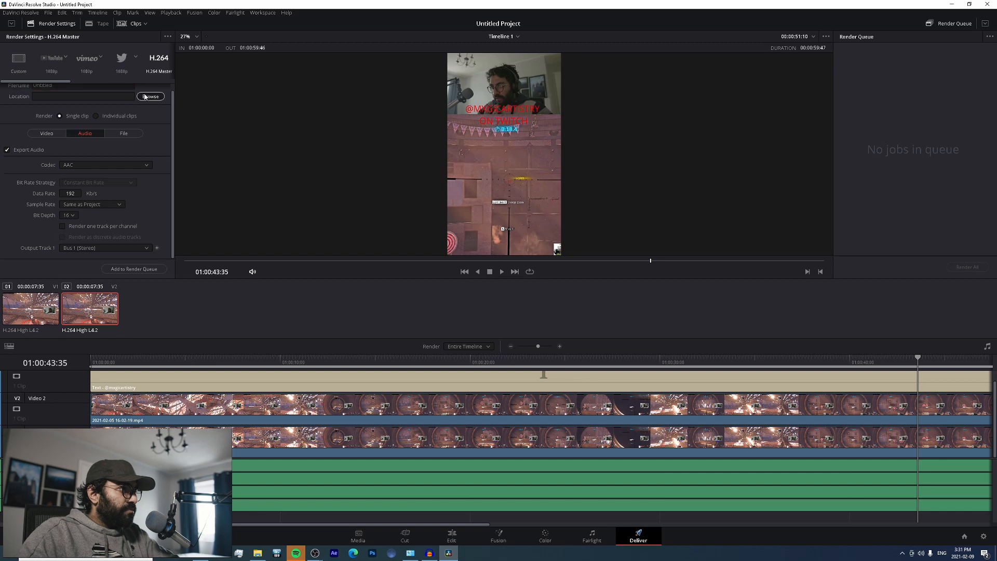
Step: Browse for the render destination to the folder Brain > 2020 > Content Creation > Gaming Content > TIKTOK
left_click(150, 96)
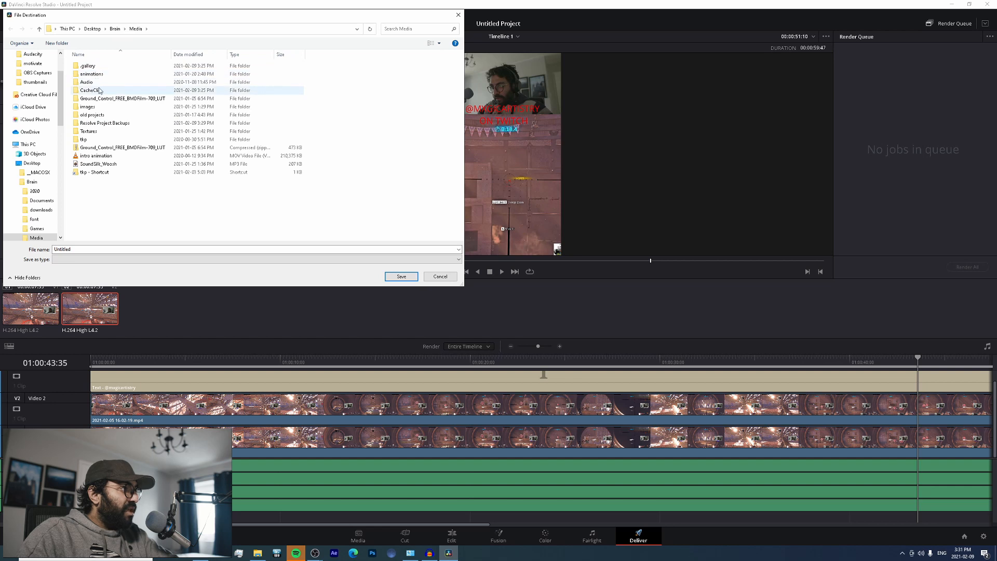
left_click(115, 29)
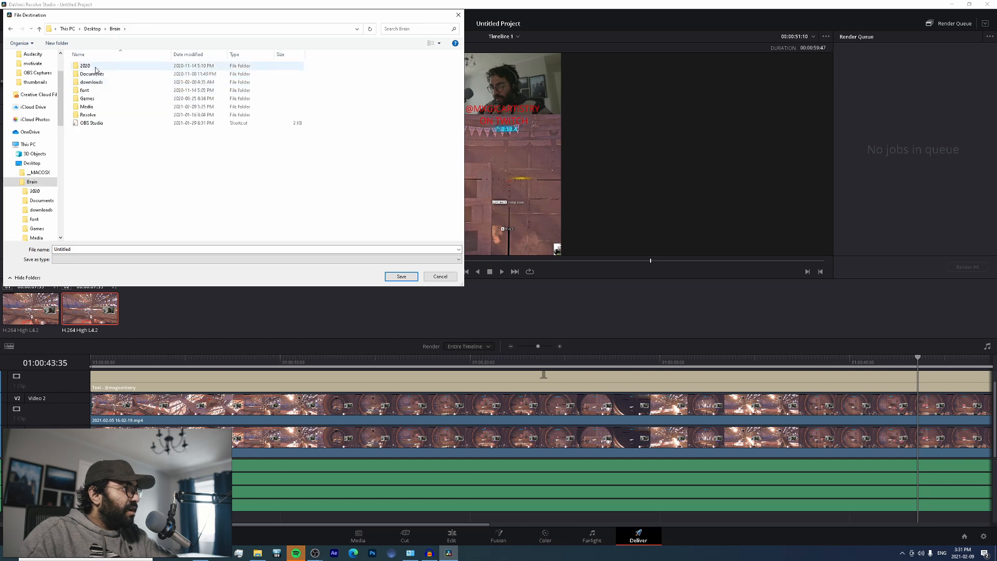
double_click(86, 66)
double_click(98, 74)
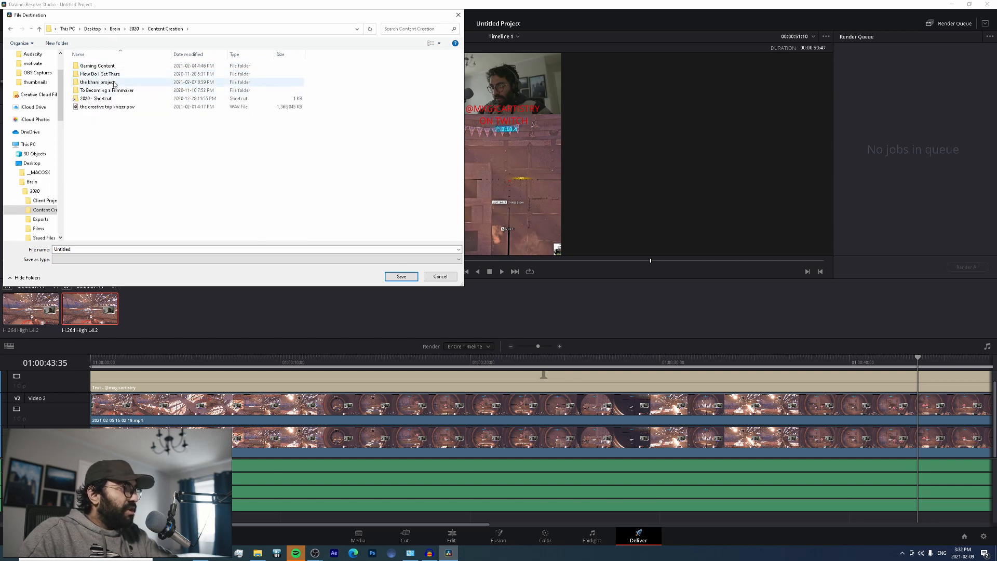
double_click(96, 66)
double_click(223, 72)
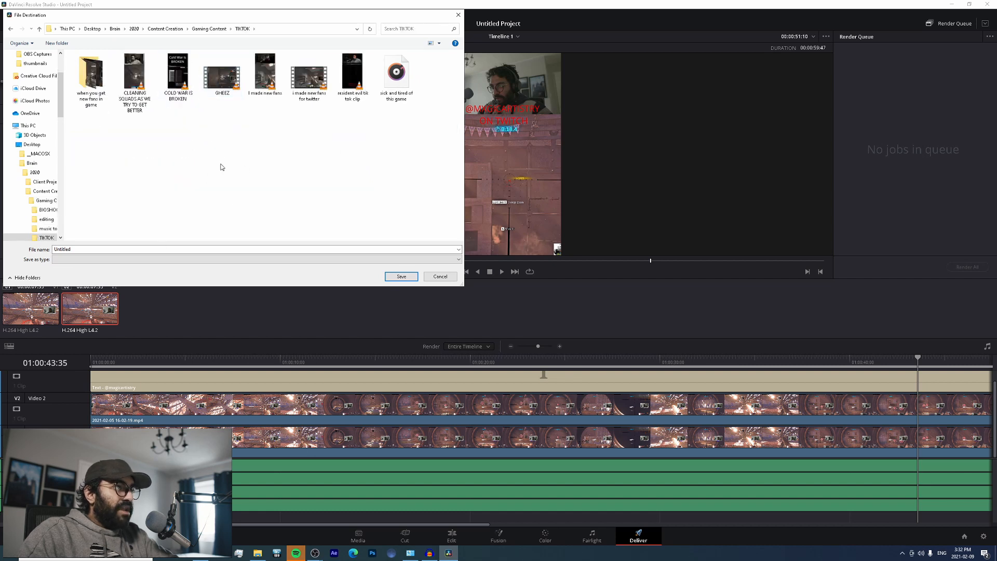
Step: Name the render file "tiktok clip test" in the TIKTOK folder and add the job to the render queue
double_click(179, 250)
key("BackSpace")
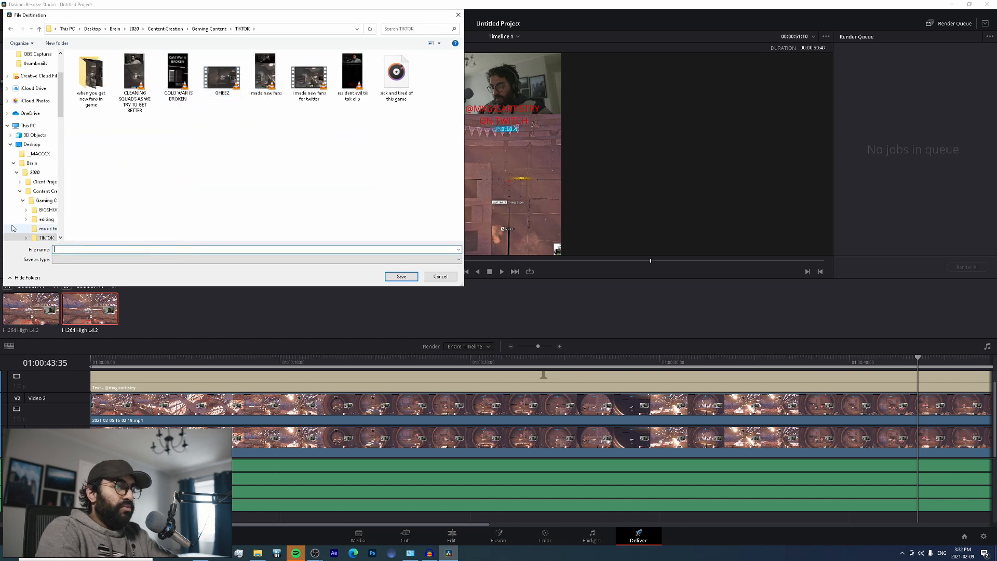
type("tiktok clip test")
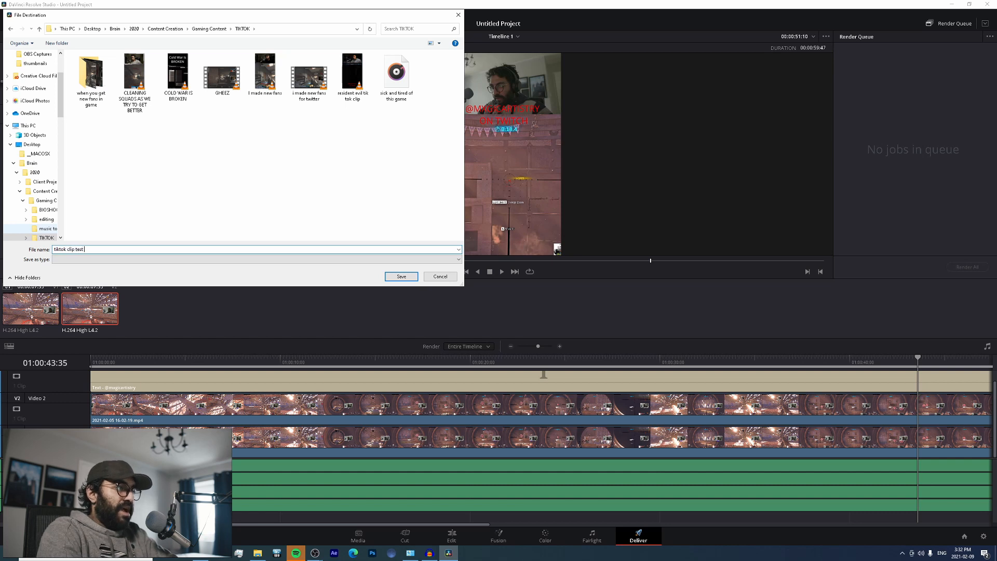
key("Return")
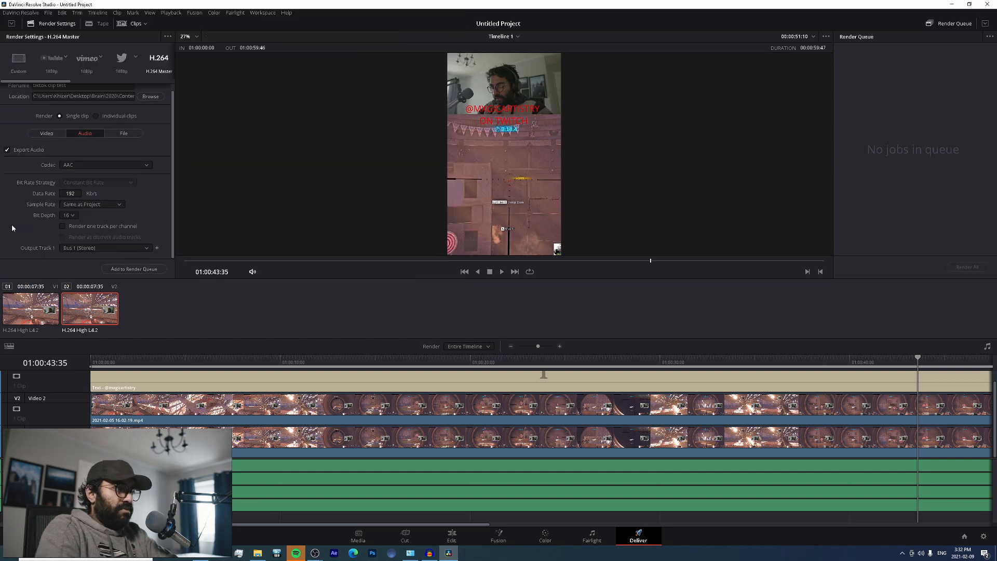
left_click(149, 270)
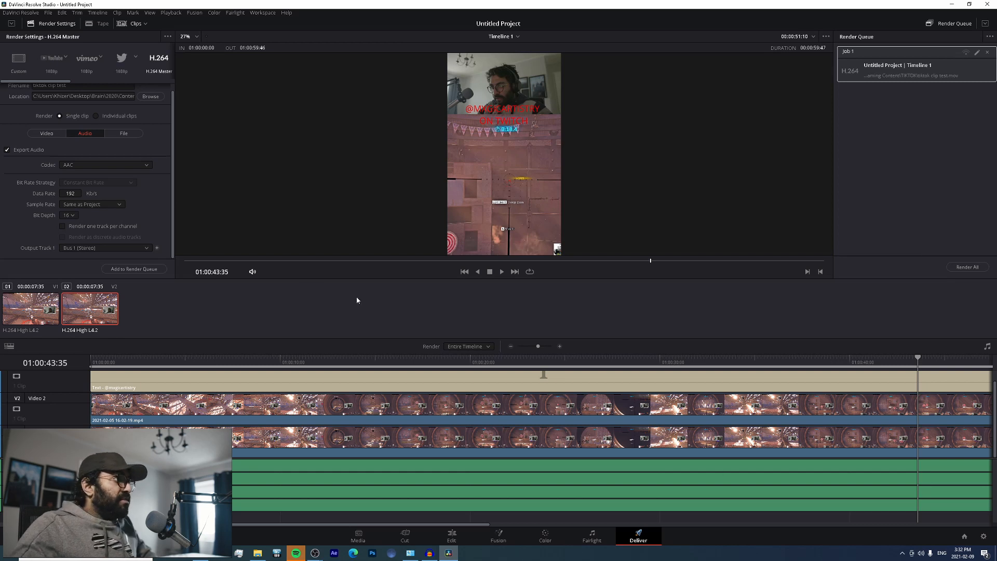
Step: Save the project under the name "tiktok clips"
key("ctrl+s")
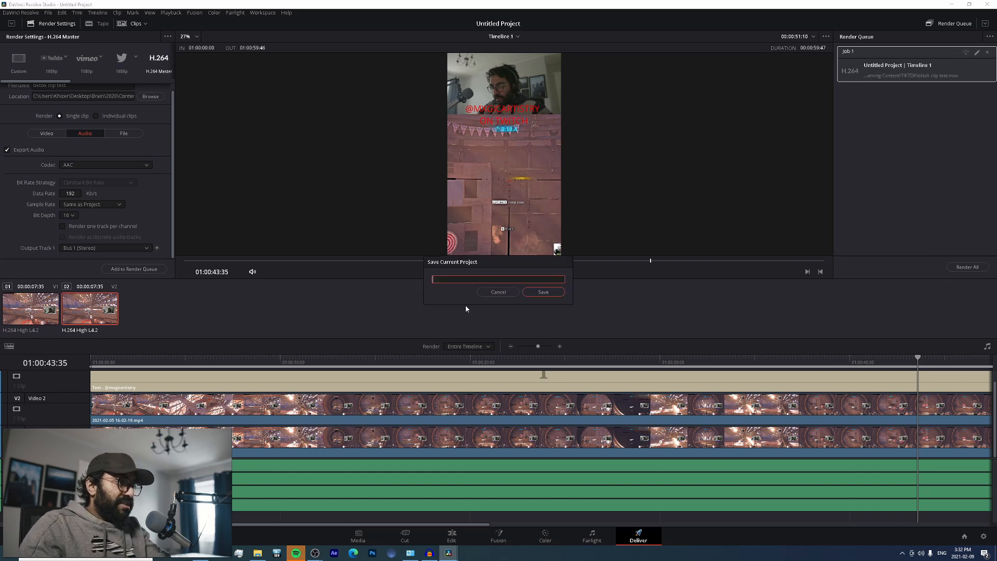
type("tiktok clips")
key("Return")
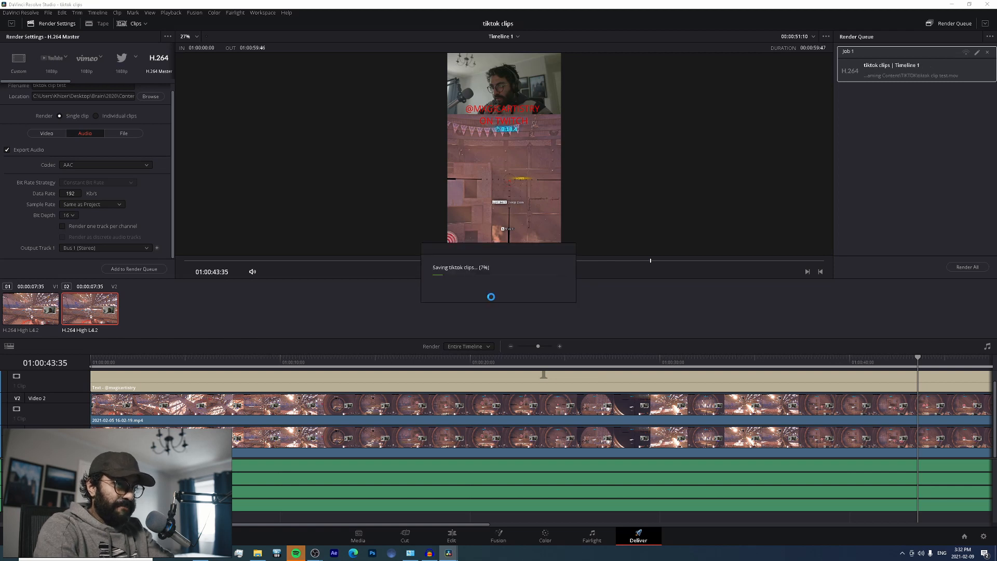
Step: Return to editing the timeline and add the 2021-02-05 recording again on Video 1, with a gap after the finished clips
left_click(451, 536)
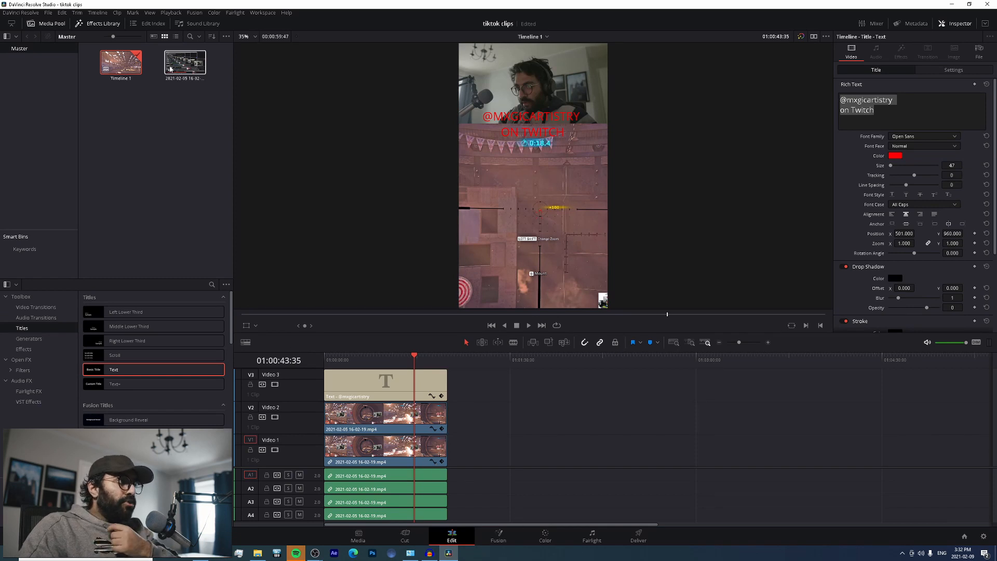
left_click(185, 62)
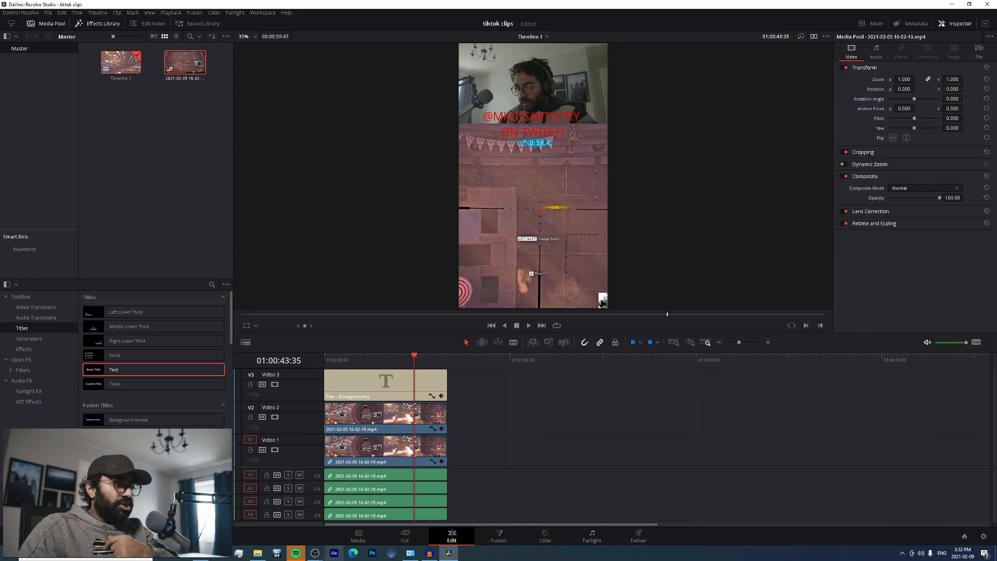
left_click(258, 552)
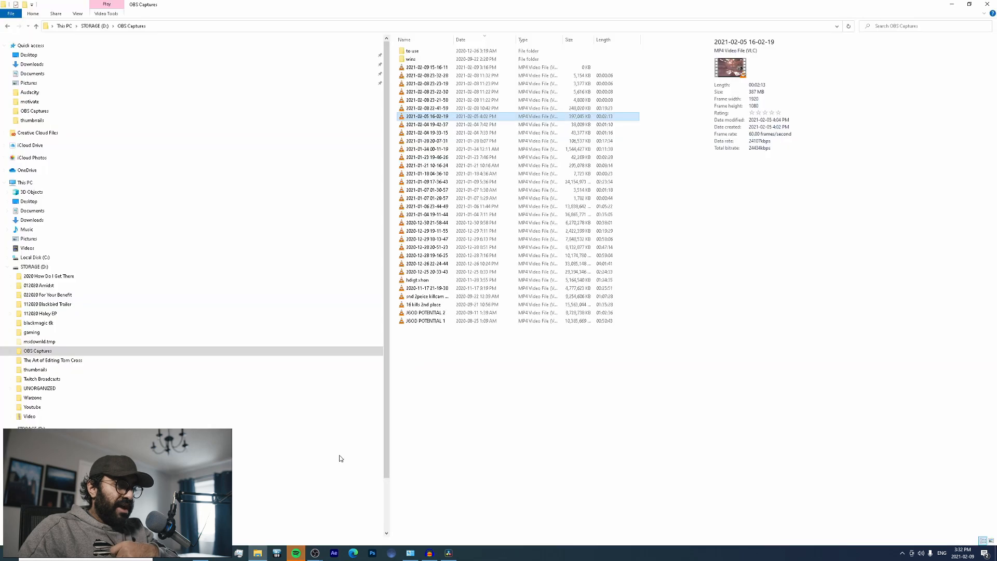
left_click(952, 4)
left_click_drag(188, 65, 503, 450)
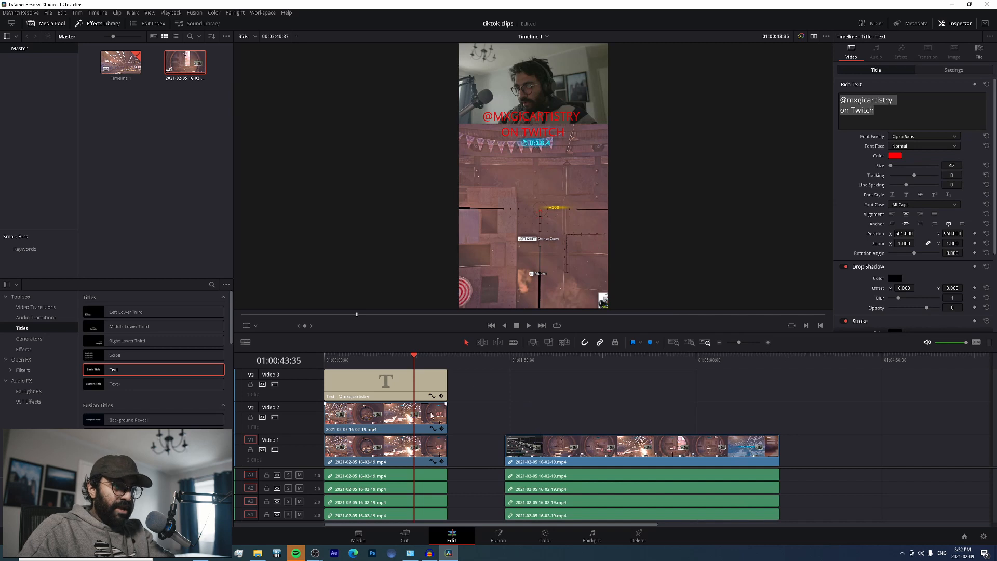
Step: Split the newly added recording on Video 1 at 01:01:55:23
left_click(413, 415)
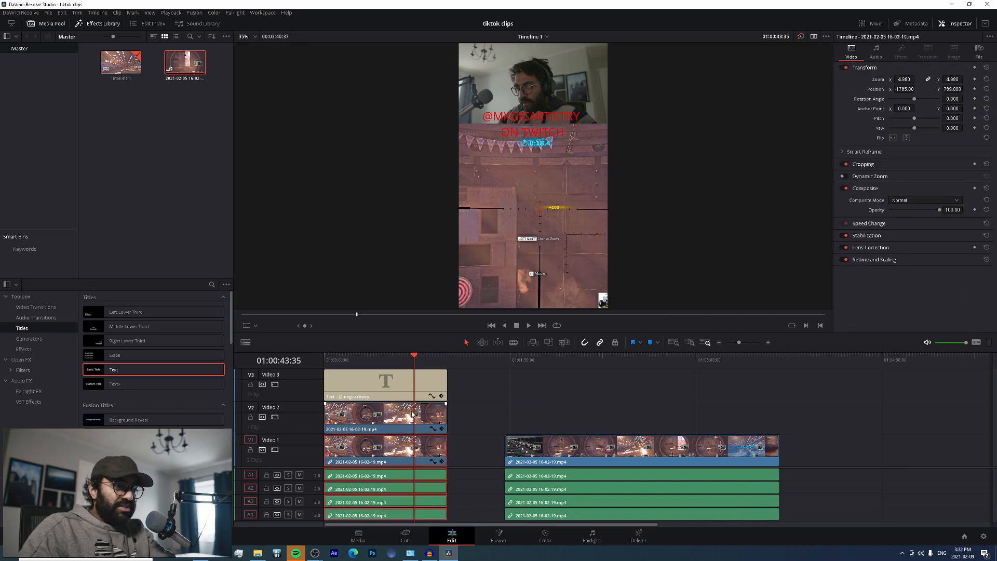
left_click(630, 453)
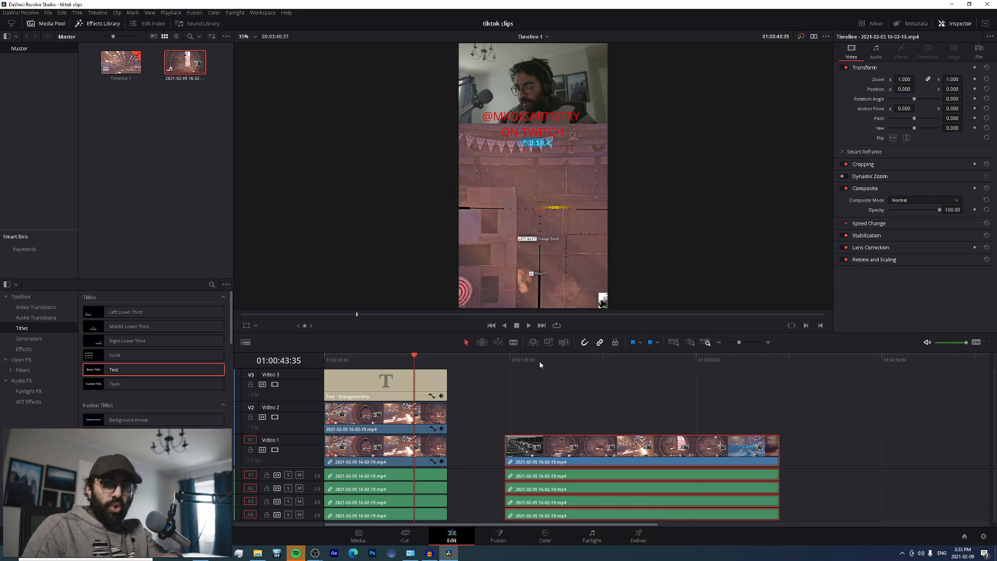
left_click(562, 359)
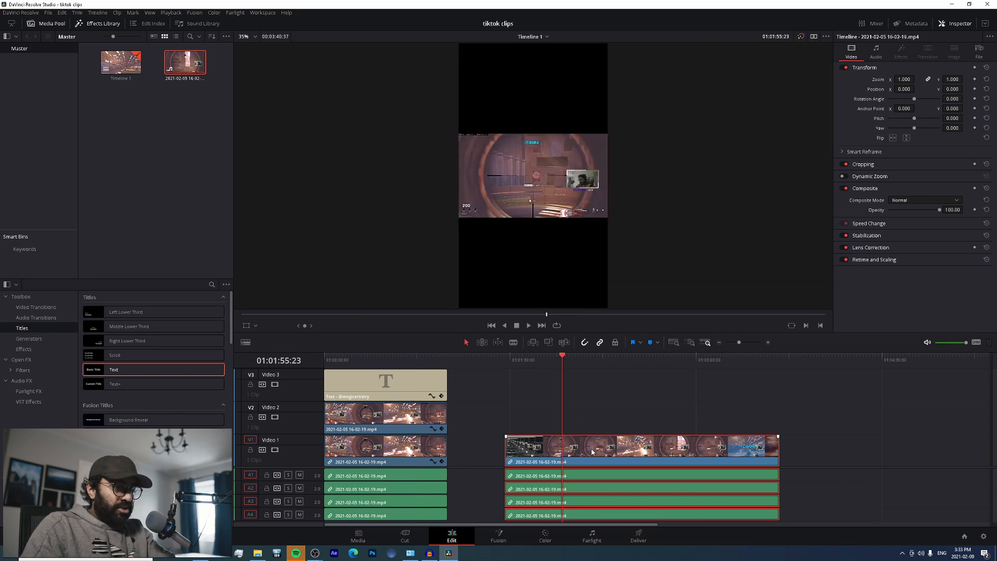
key("b")
left_click(563, 456)
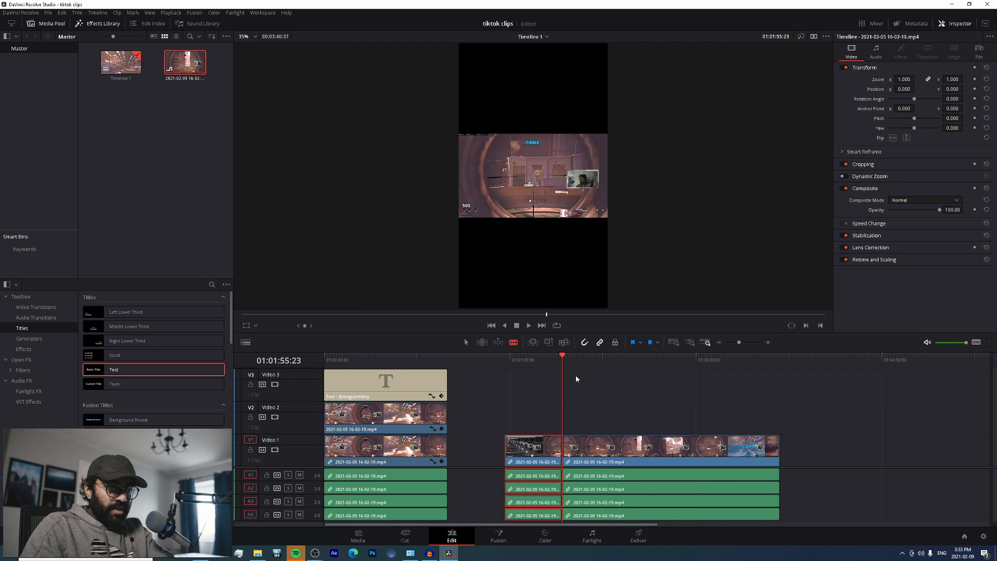
Step: Split the new recording again at 01:02:31:13 and delete the pieces before and after the middle section
left_click_drag(569, 360, 635, 359)
left_click(637, 459)
key("a")
left_click(683, 459)
key("Delete")
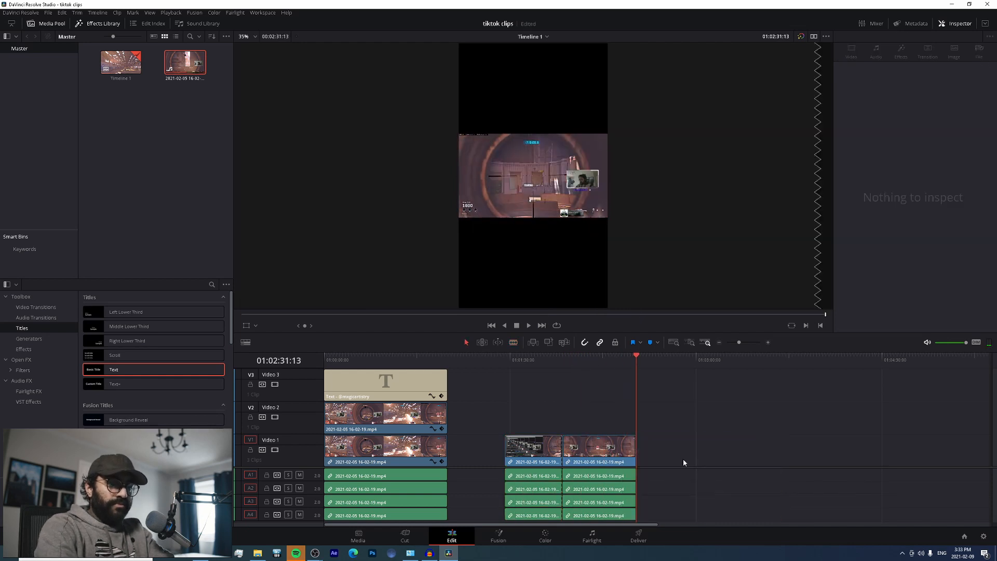
left_click(552, 442)
key("Delete")
Step: Paste a copy of the trimmed clip directly after it, at 01:02:31:13
left_click(603, 452)
left_click(563, 362)
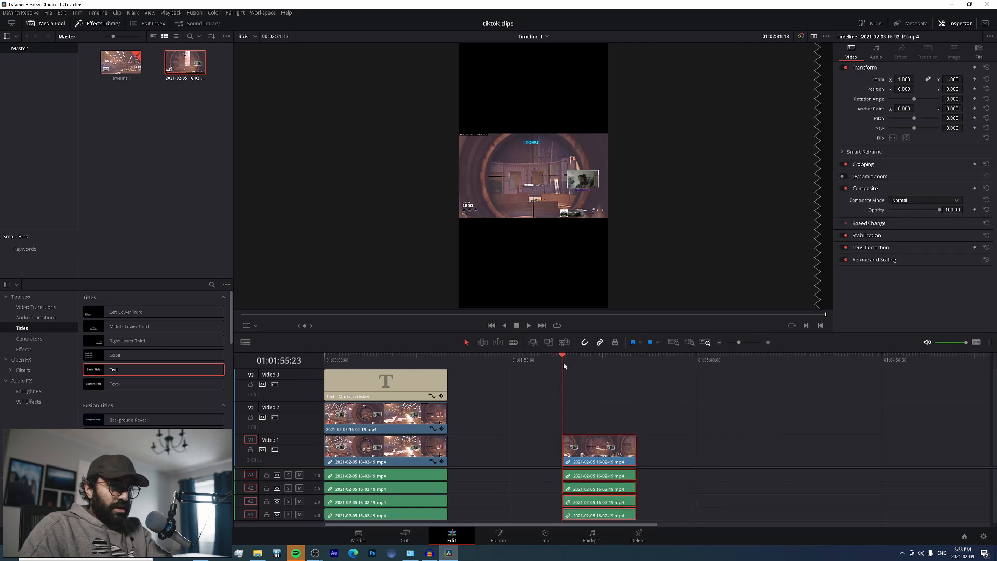
left_click(635, 359)
key("ctrl+v")
mouse_move(629, 362)
left_mouse_down()
mouse_move(597, 374)
mouse_move(678, 379)
mouse_move(618, 379)
left_mouse_up()
Step: Unlink the copy's video from its audio, stack the video on Video 2 above the trimmed clip, and delete the leftover audio
right_click(669, 447)
left_click(688, 455)
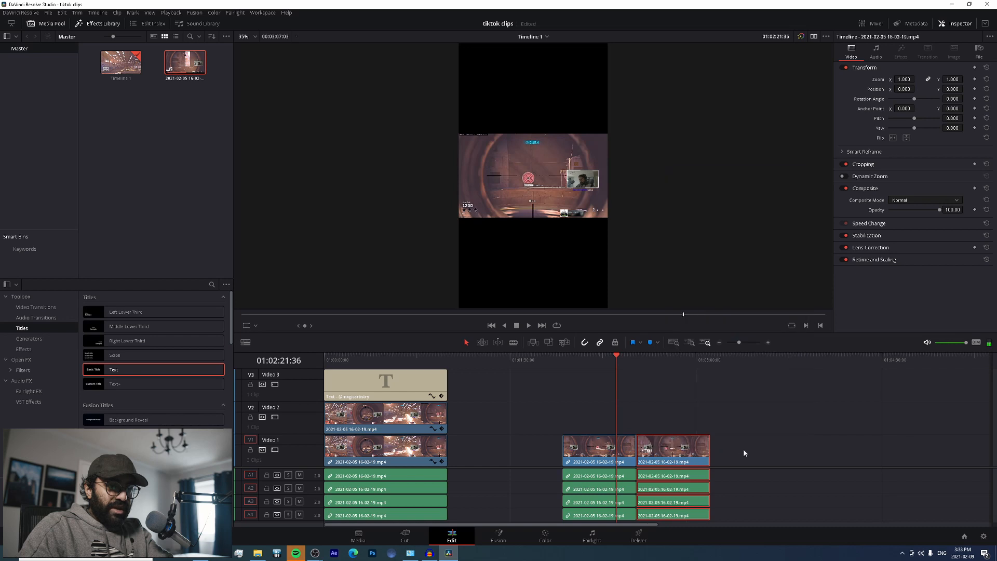
left_click_drag(681, 453, 673, 517)
key("Delete")
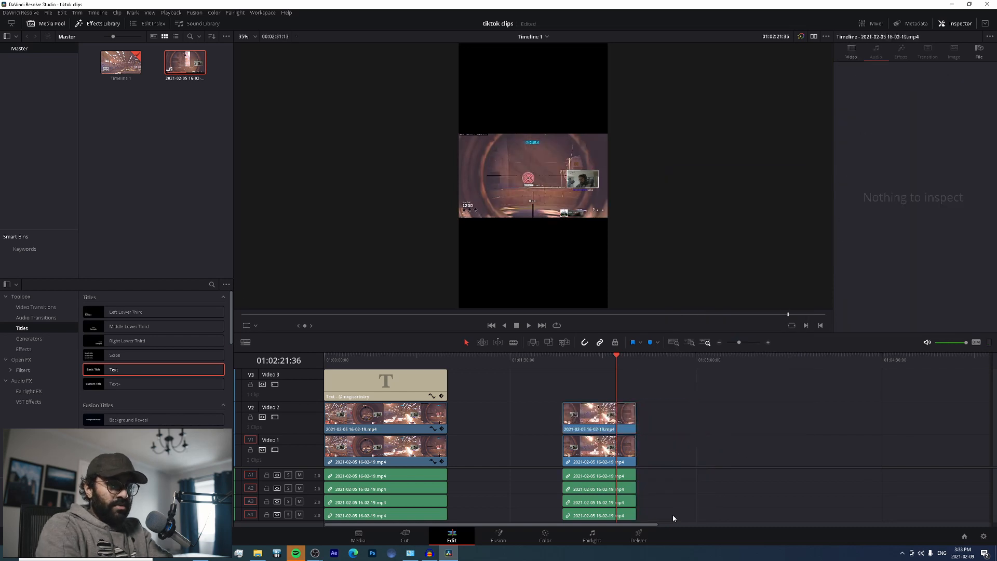
Step: Match the new Video 2 clip's zoom to the first clip's Video 2 layer, setting it to 2.24
left_click(380, 418)
key("Down")
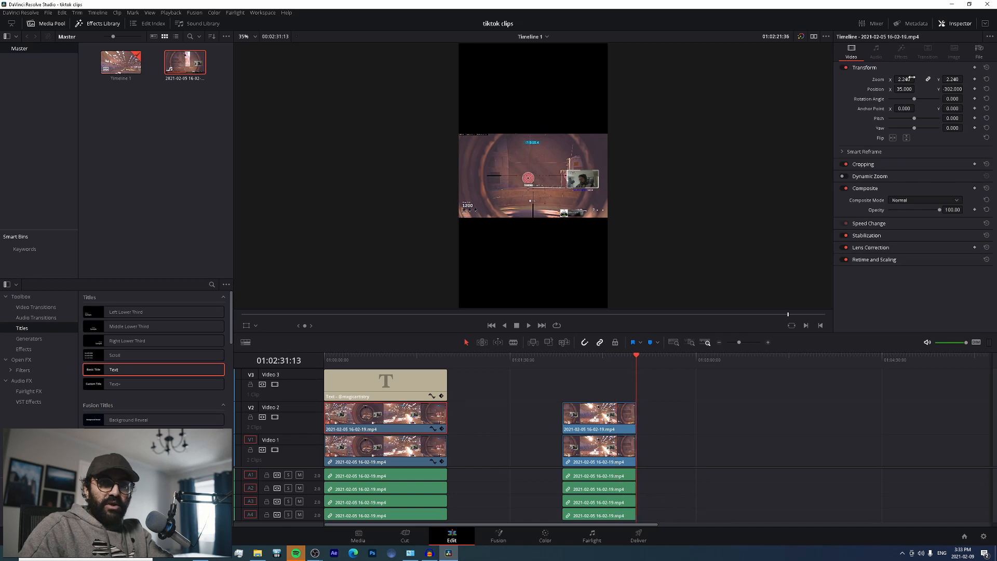
left_click(615, 417)
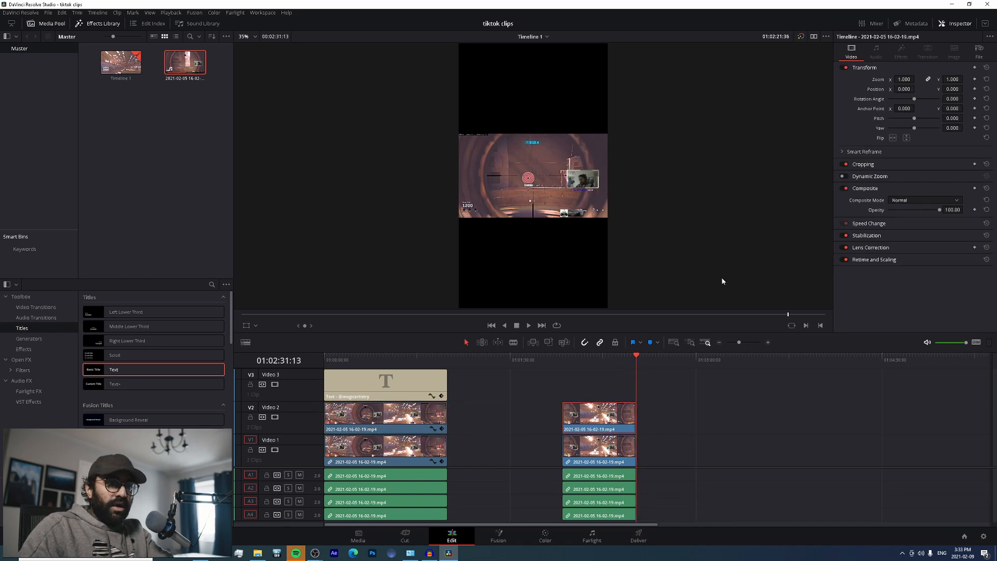
double_click(910, 78)
type("2.24")
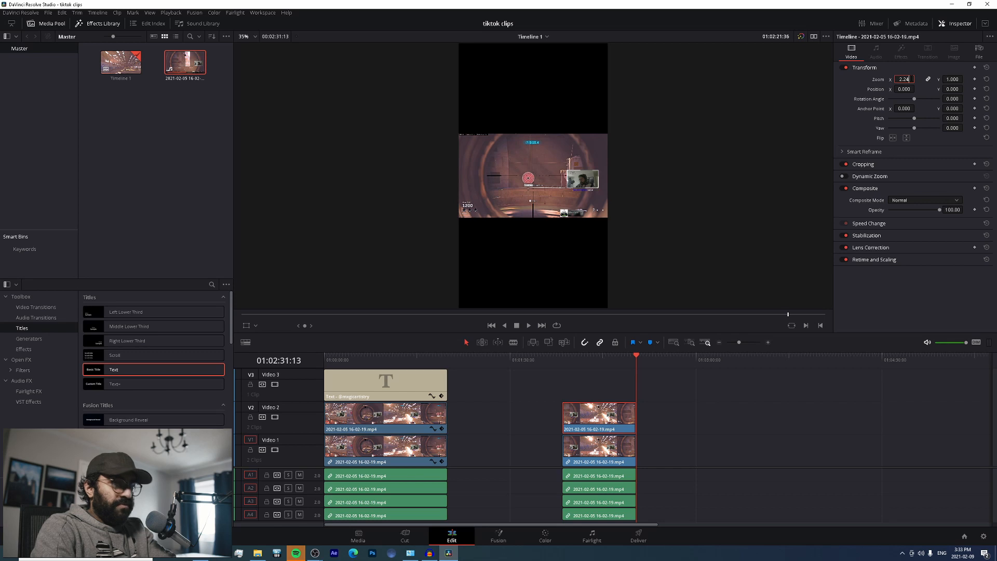
key("Return")
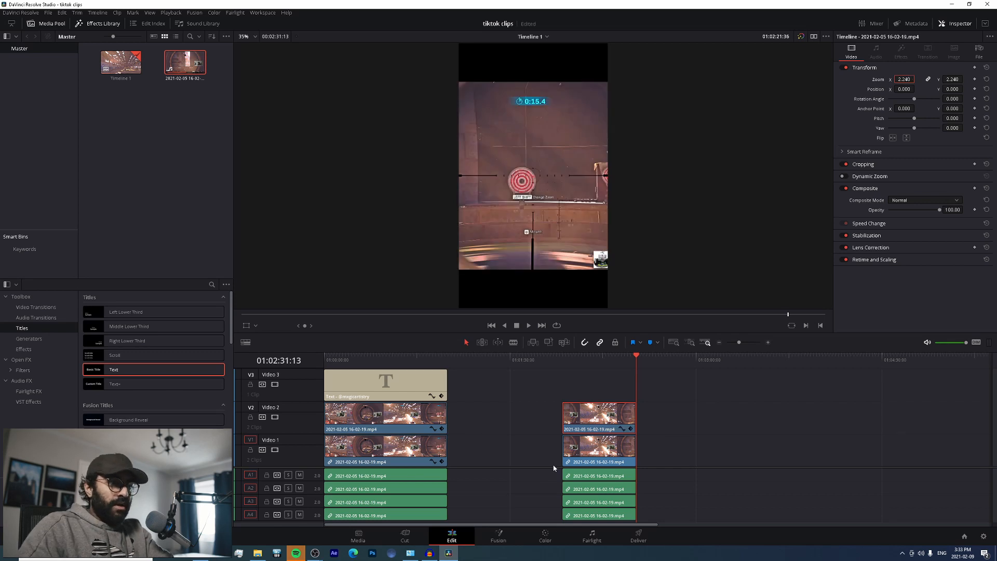
Step: Position the new Video 2 clip like the first clip's Video 2 layer, with X at 35 and Y at -302
left_click(373, 414)
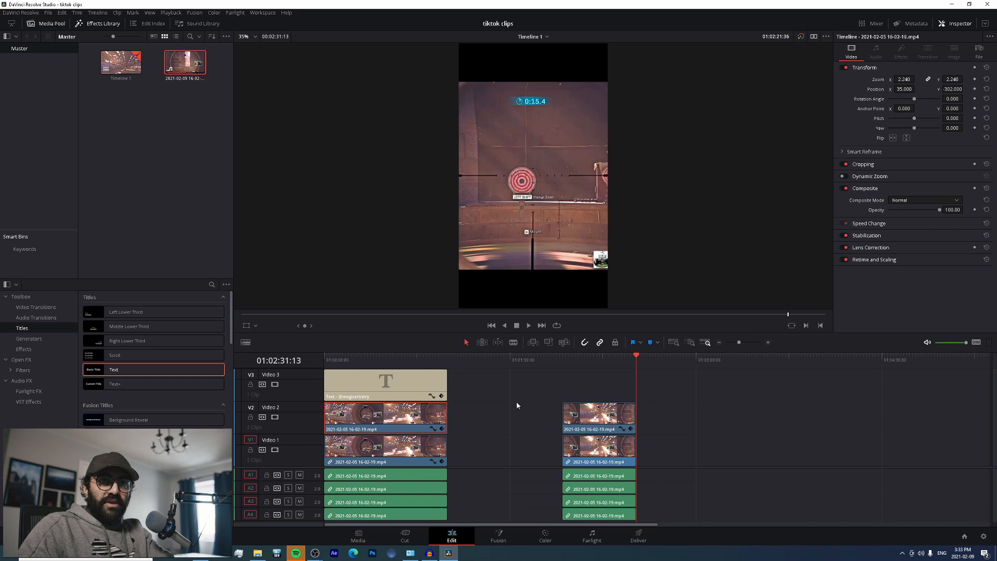
left_click(602, 423)
left_click(904, 89)
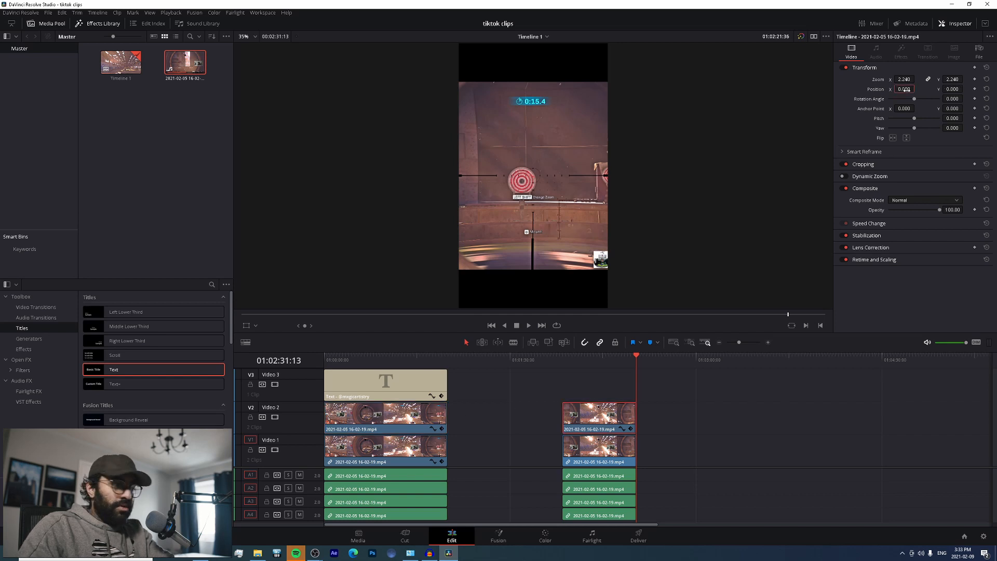
type("35")
key("Return")
left_click(951, 89)
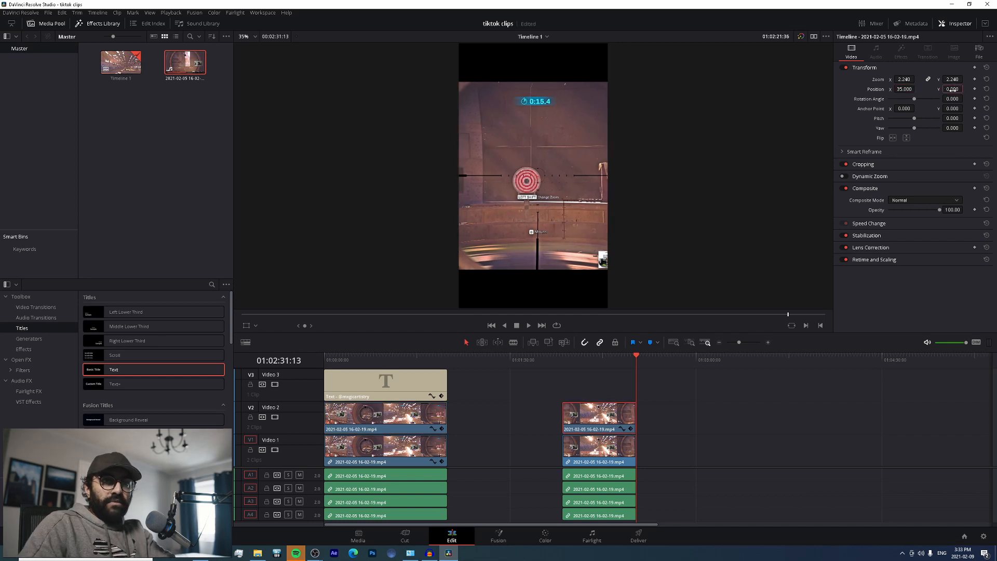
key("BackSpace")
type("-302")
key("Return")
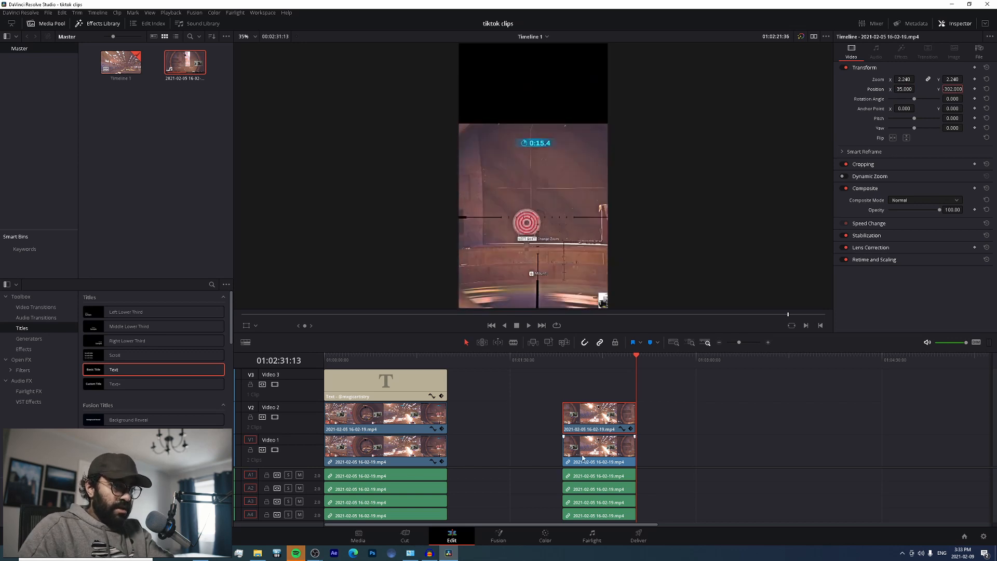
Step: Match the new Video 1 clip's zoom to the first clip's Video 1 layer, setting it to 4.98
left_click(380, 458)
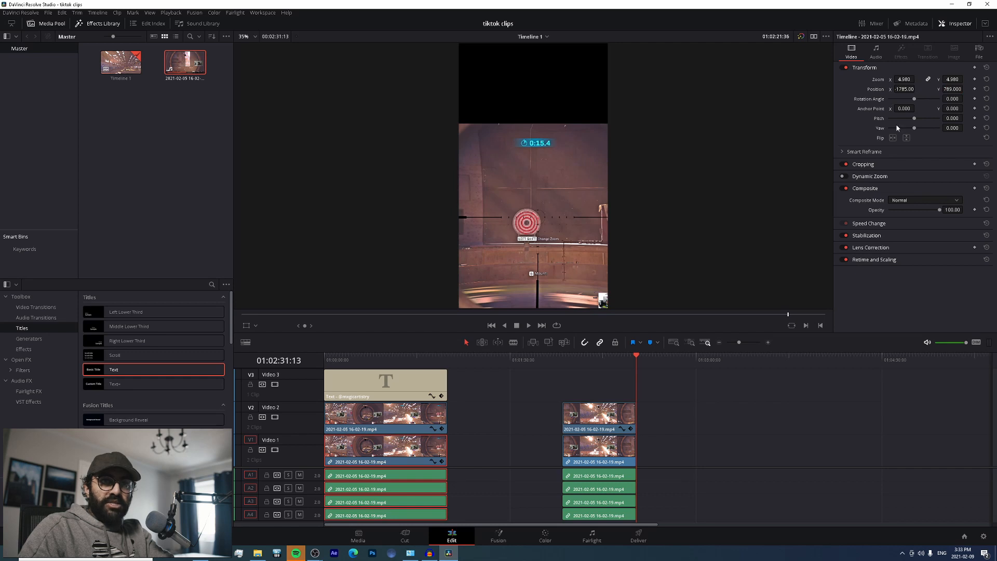
left_click(592, 450)
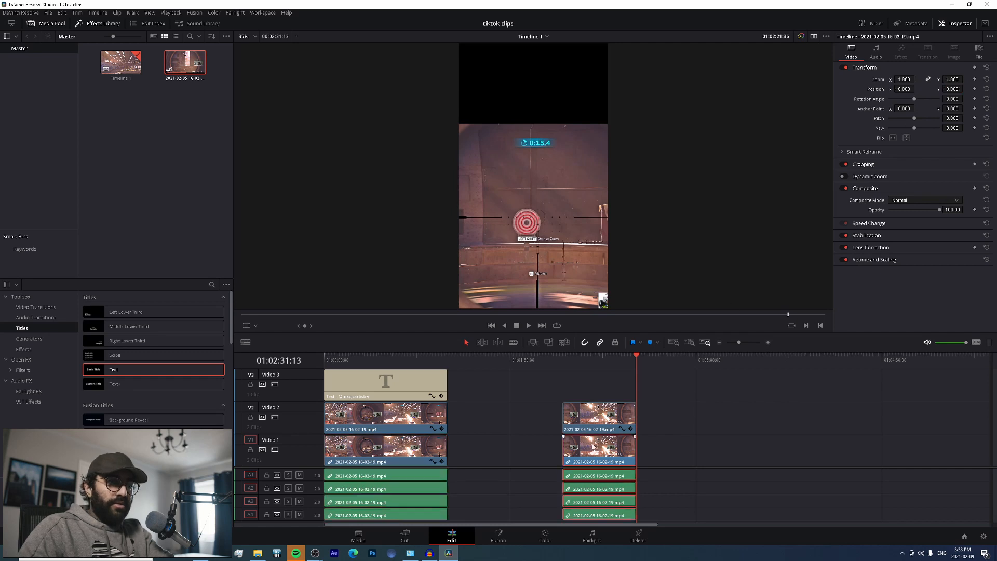
left_click(906, 79)
type("4.98")
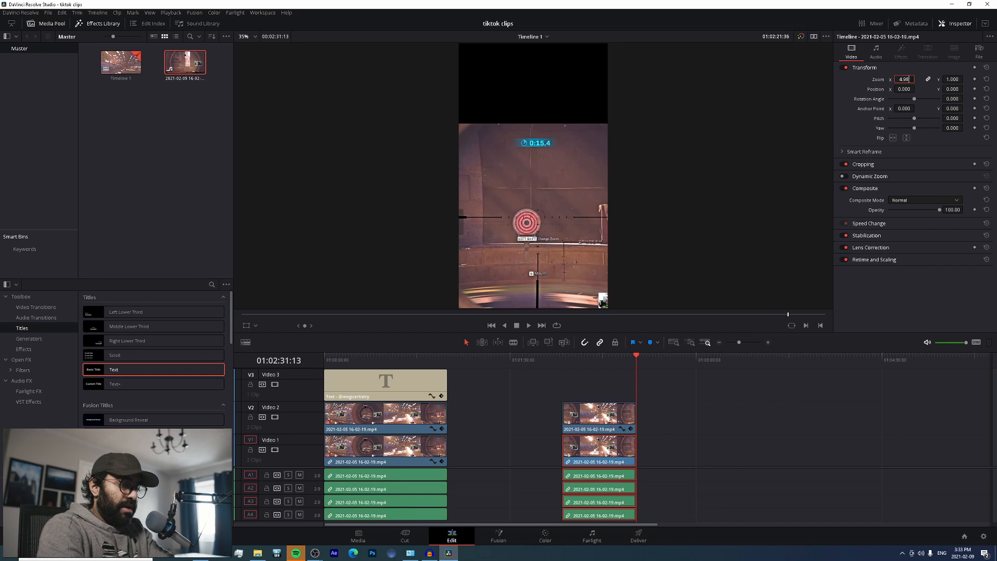
key("Return")
left_click(953, 79)
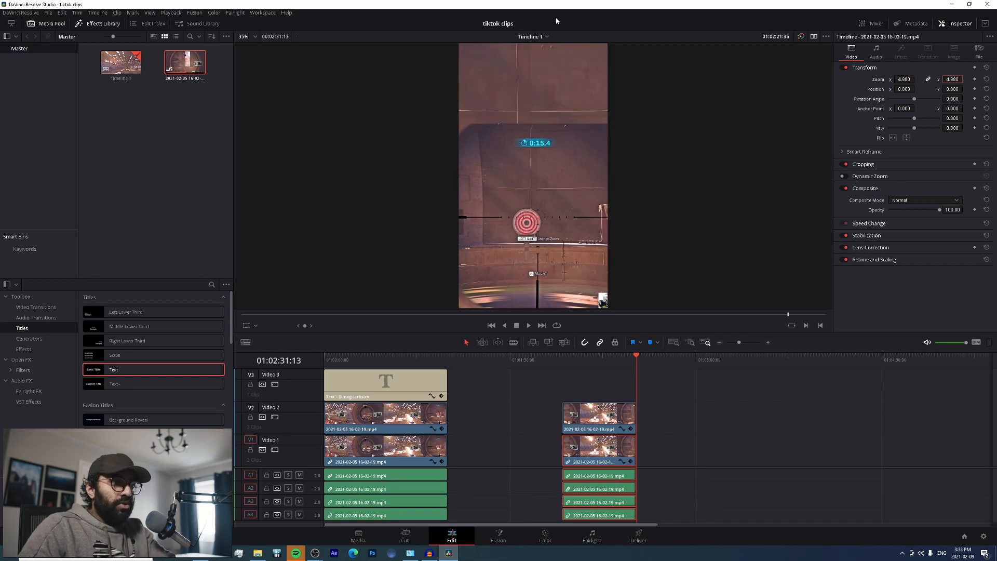
Step: Check the position values of the first clip's Video 1 layer
left_click(368, 454)
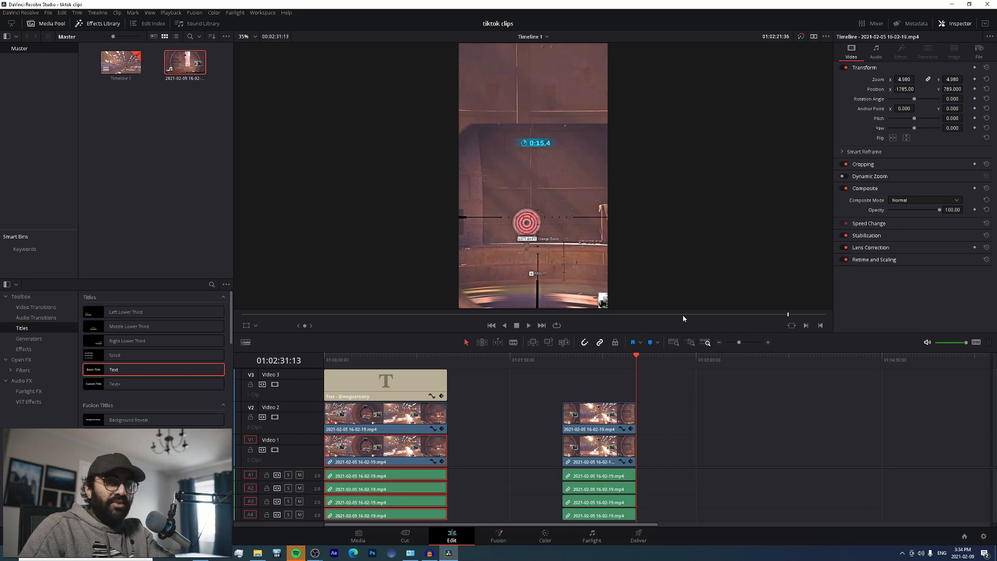